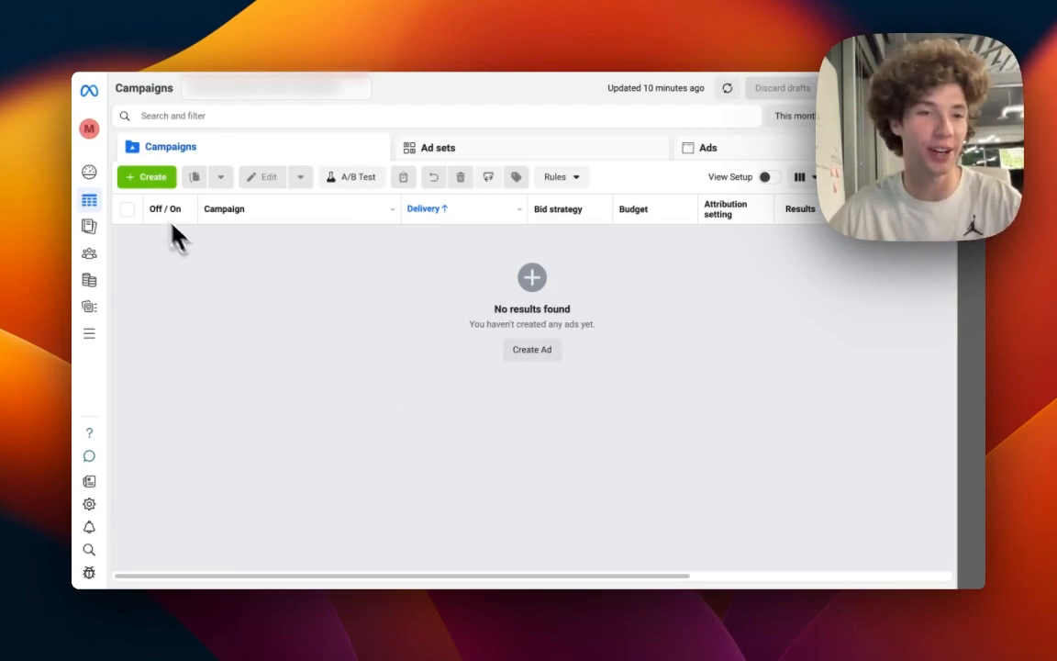
# Create a new campaign with the Awareness objective.
pyautogui.click(143, 180)
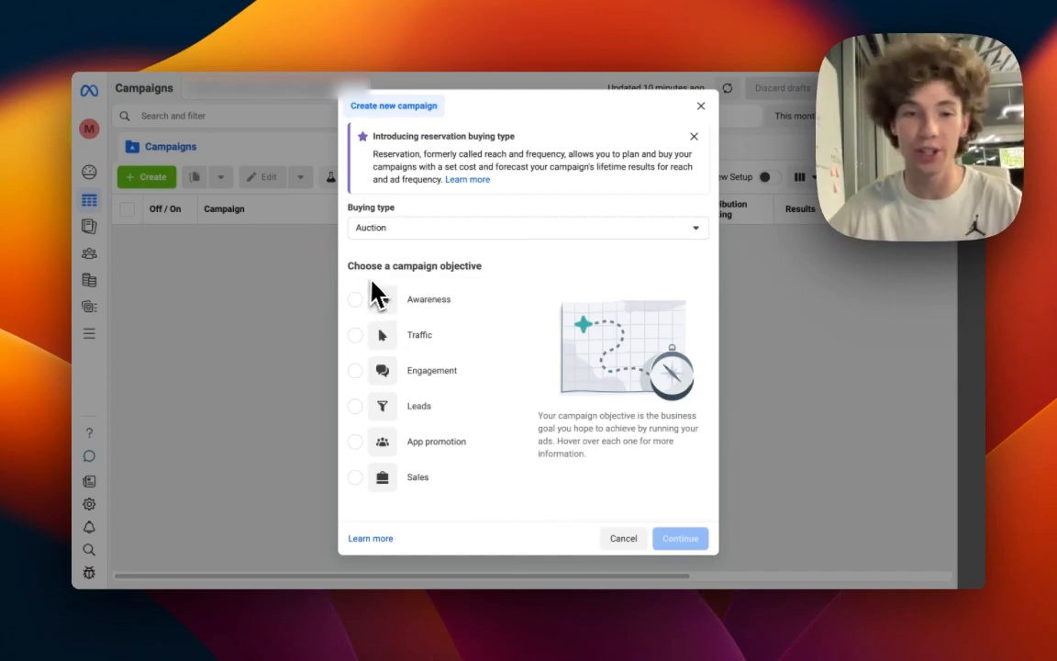
pyautogui.moveTo(448, 285)
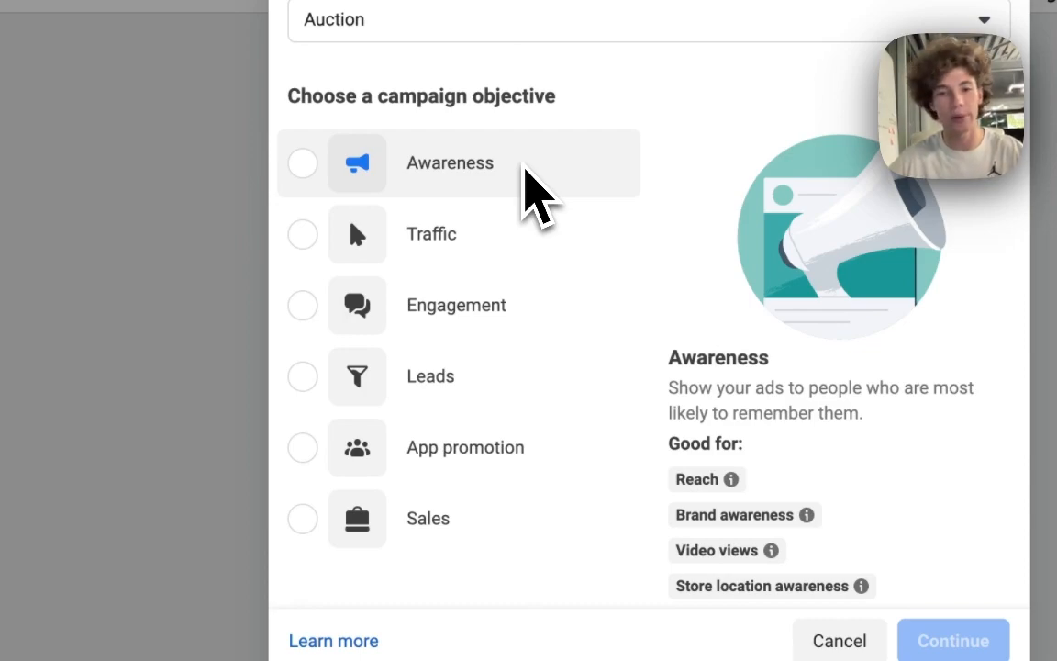
pyautogui.moveTo(519, 224)
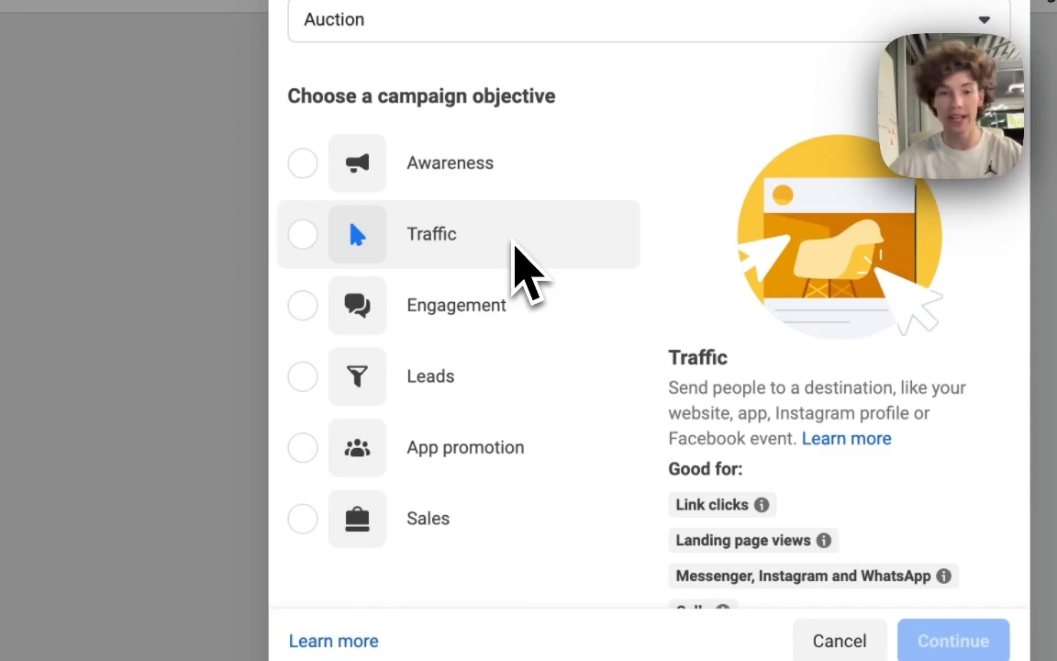
pyautogui.moveTo(531, 312)
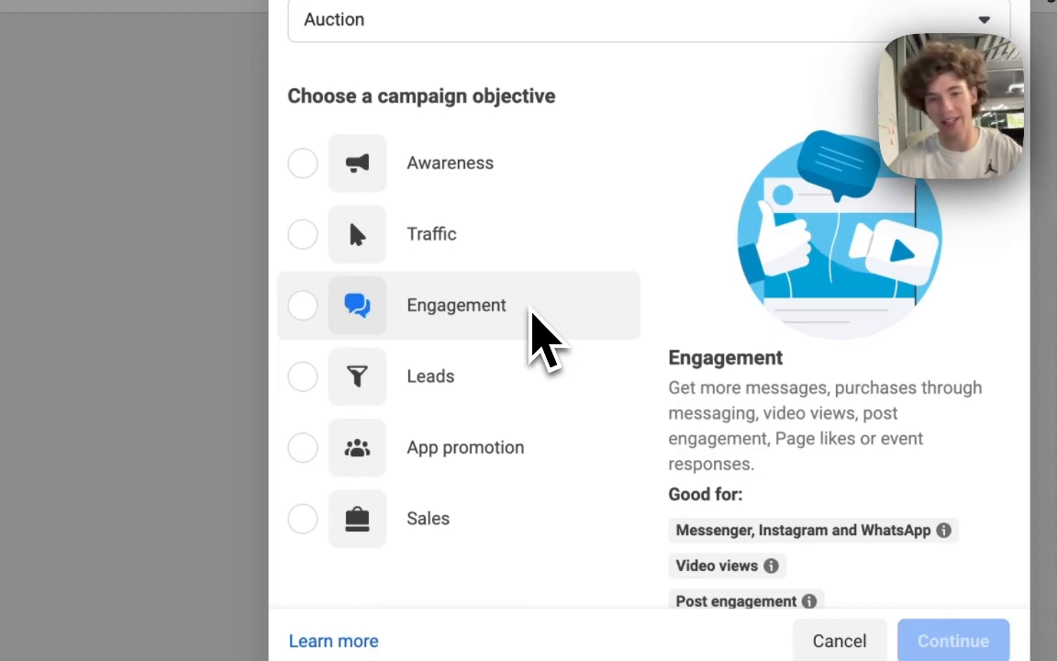
pyautogui.moveTo(533, 375)
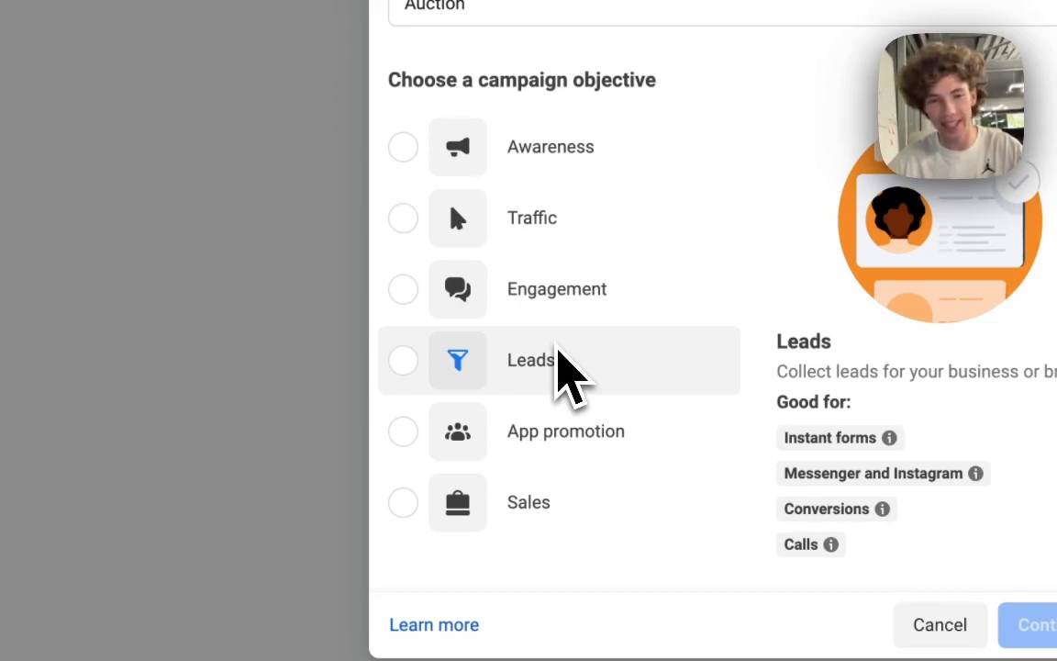
pyautogui.click(422, 152)
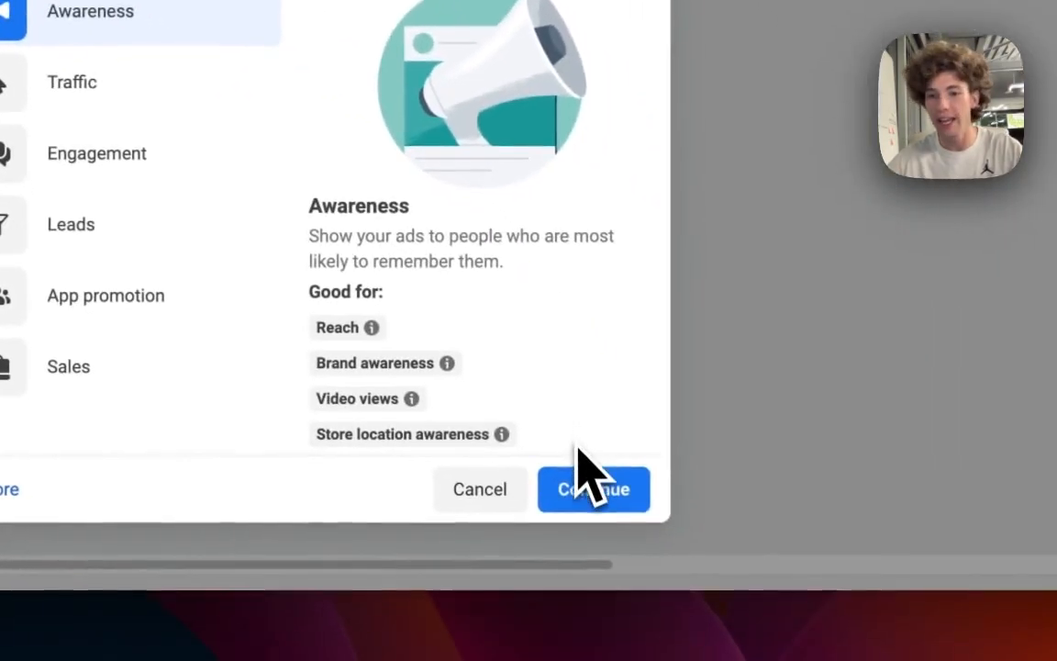
pyautogui.click(603, 500)
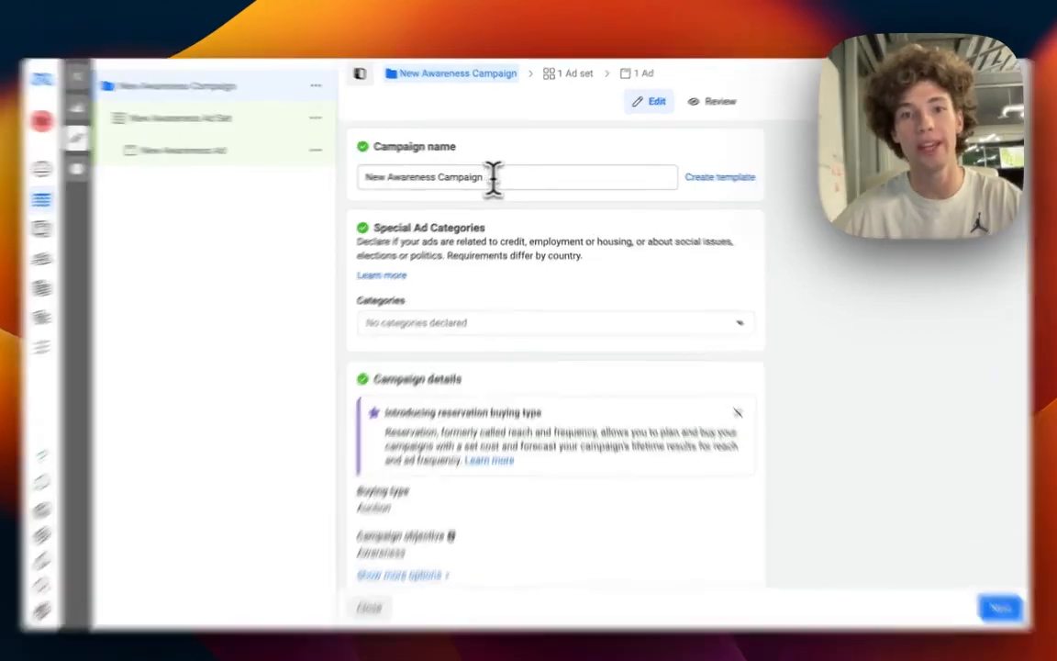
# Rename the campaign to The Best Campaign, leaving no special ad categories declared.
pyautogui.tripleClick(516, 180)
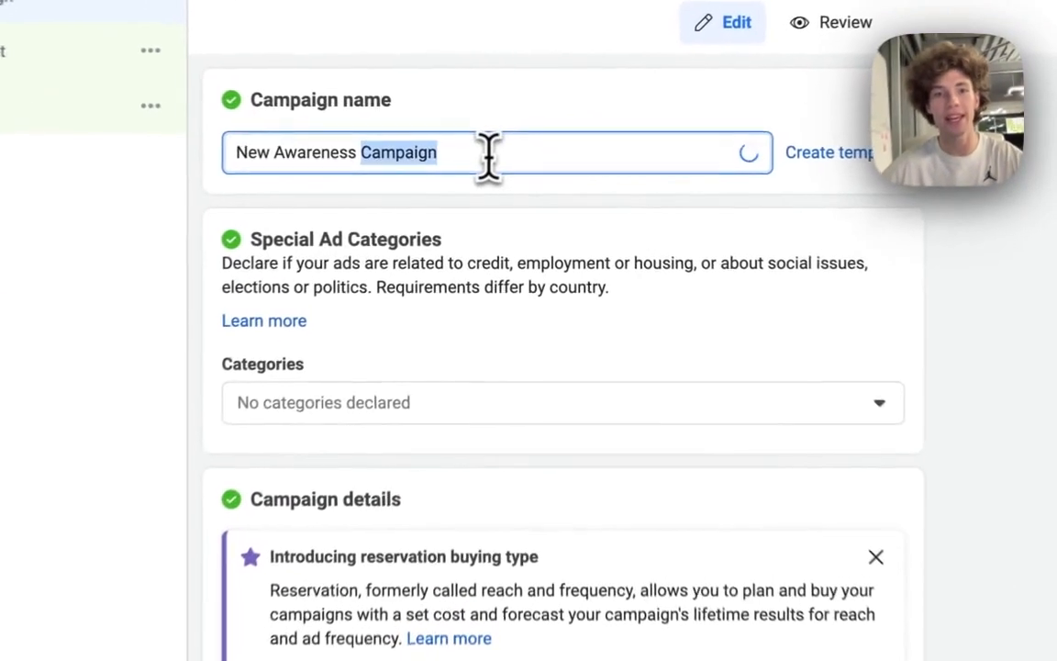
pyautogui.write('The B')
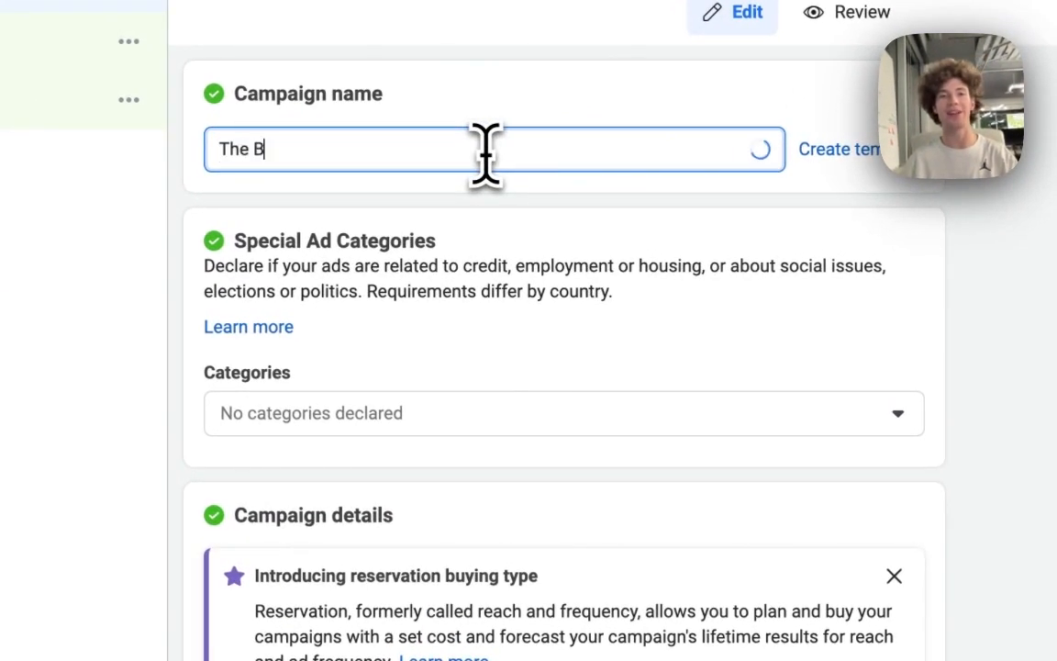
pyautogui.write('est Campaign')
pyautogui.click(551, 362)
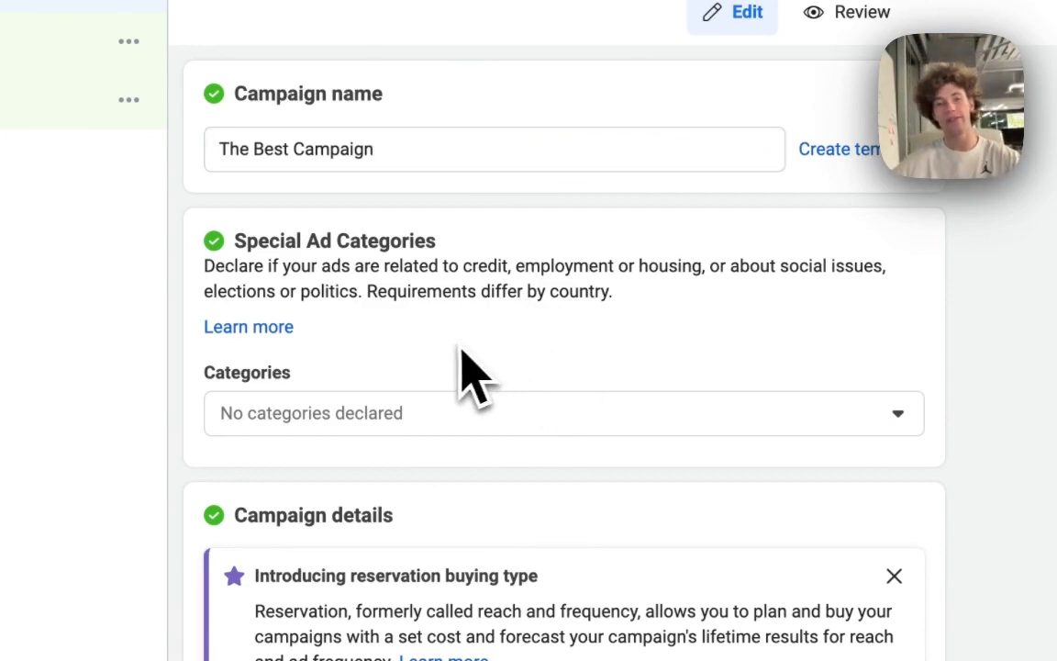
pyautogui.click(481, 421)
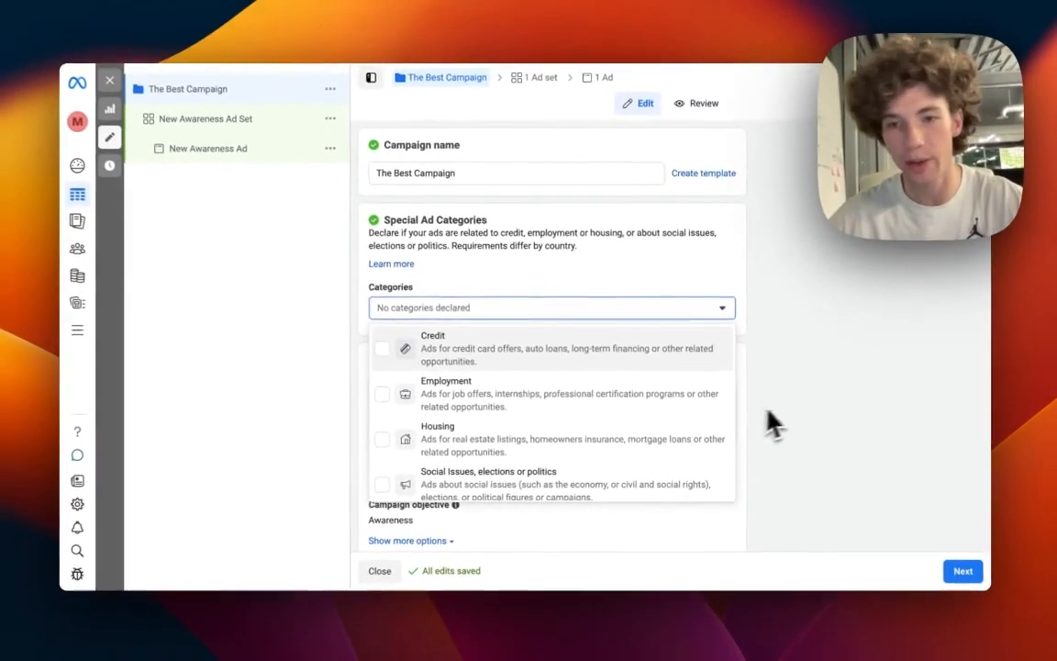
pyautogui.click(852, 312)
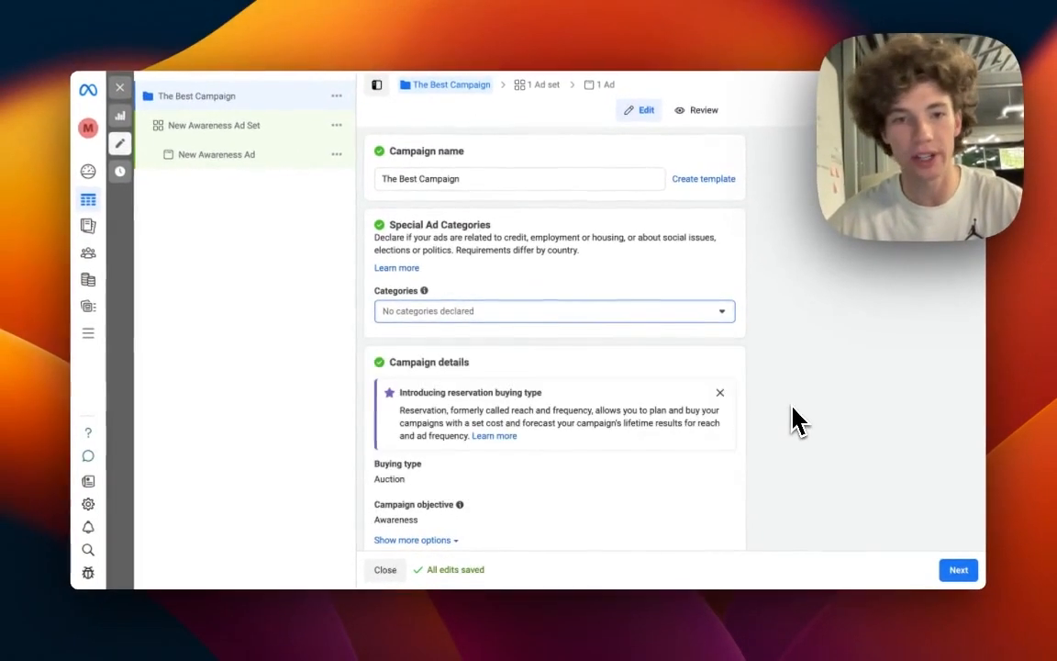
# Turn on Advantage campaign budget and set the daily budget to $20.00.
pyautogui.scroll(-5, 742, 425)
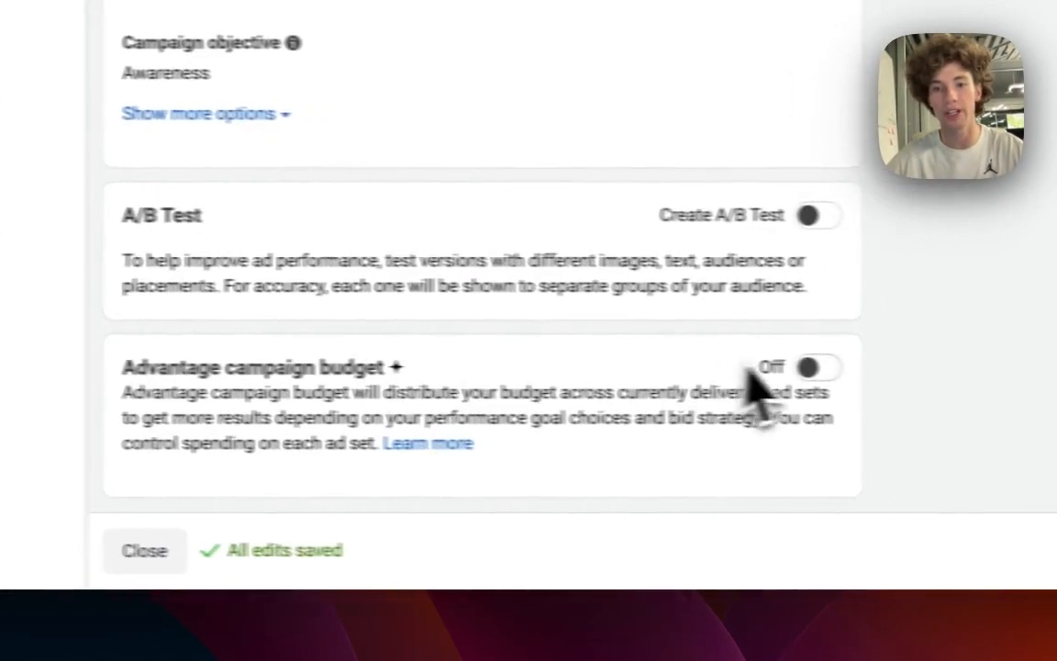
pyautogui.click(812, 367)
pyautogui.scroll(-3, 642, 403)
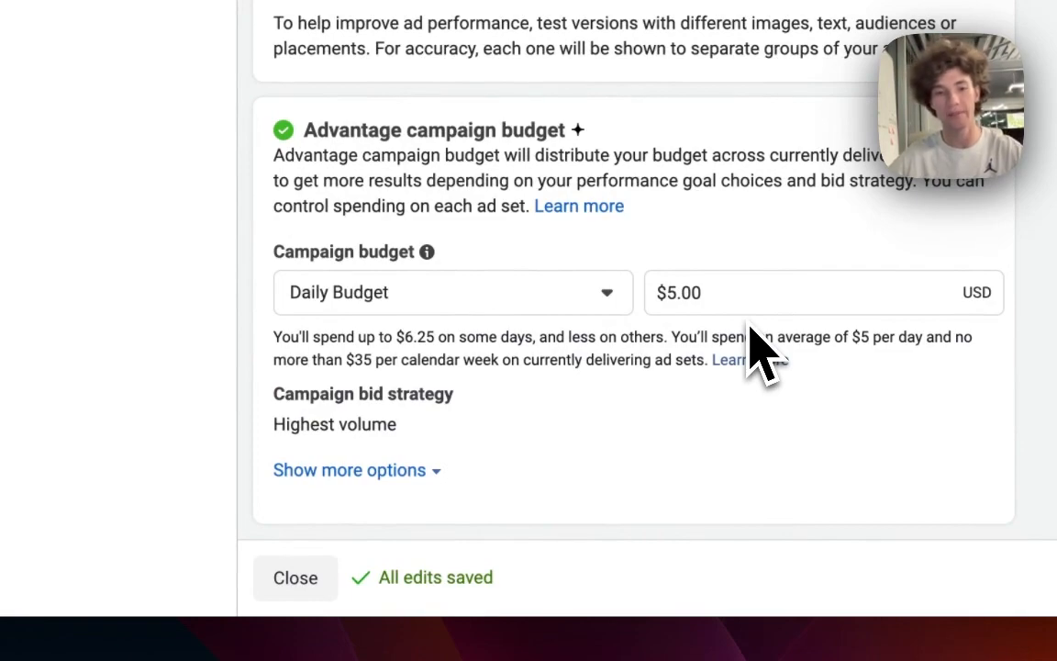
pyautogui.click(675, 293)
pyautogui.press('BackSpace')
pyautogui.write('20')
pyautogui.click(672, 425)
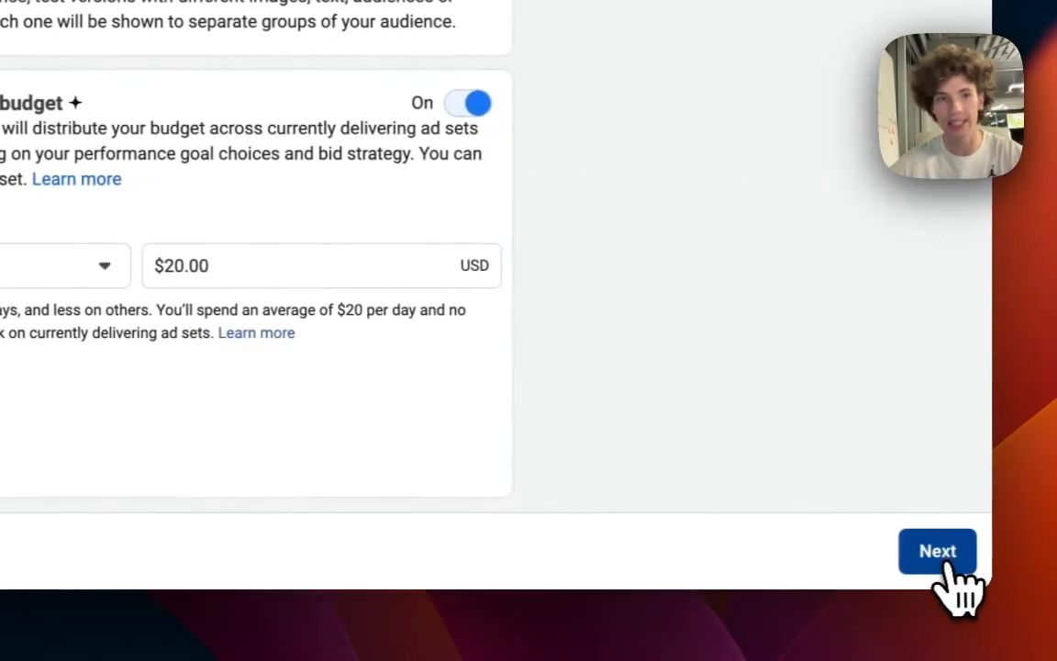
# Move on to the ad set and rename it Pet Lovers.
pyautogui.click(1005, 553)
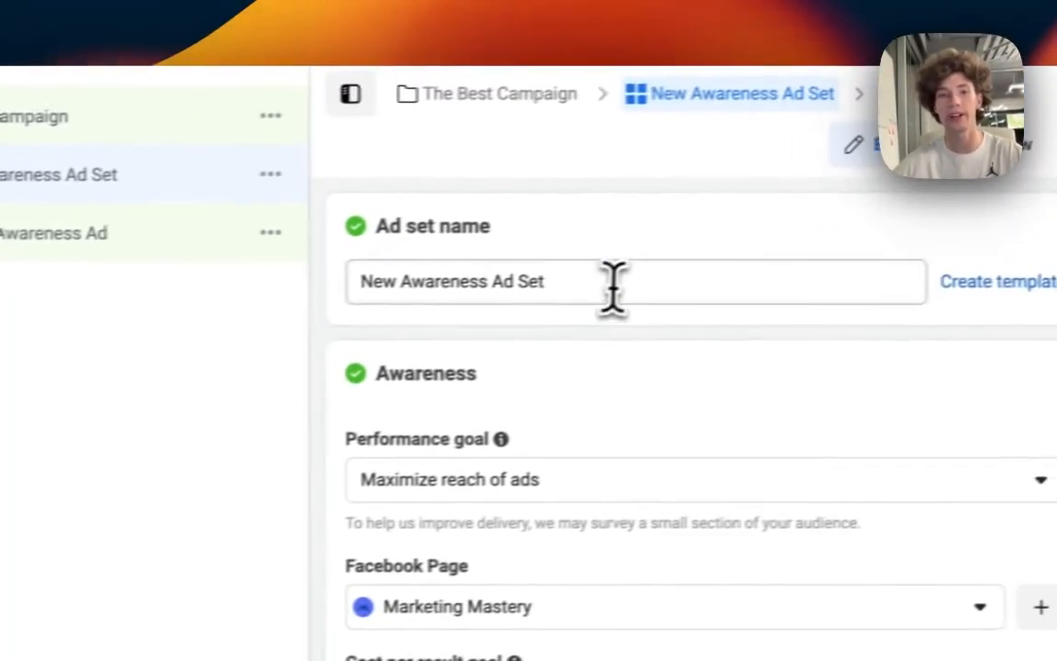
pyautogui.tripleClick(613, 287)
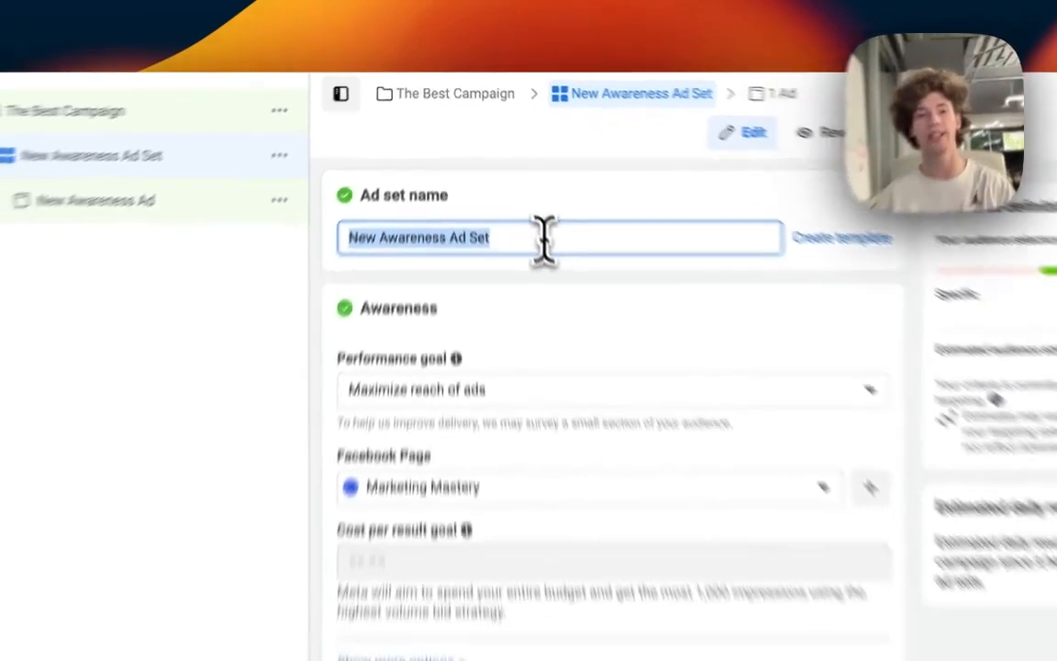
pyautogui.write('Pet L')
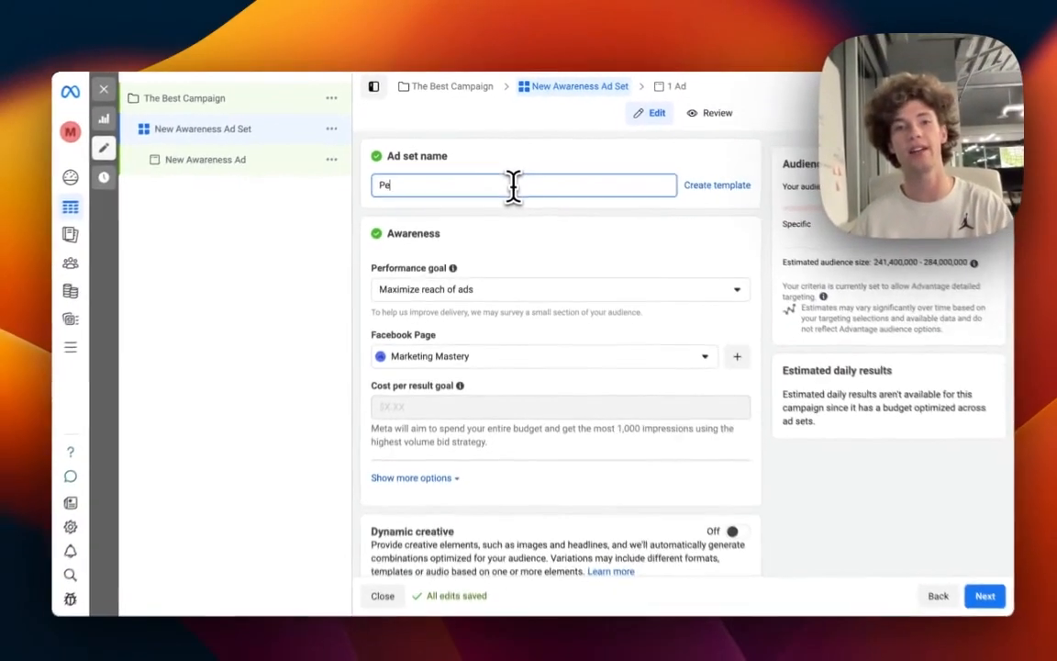
pyautogui.write('overs')
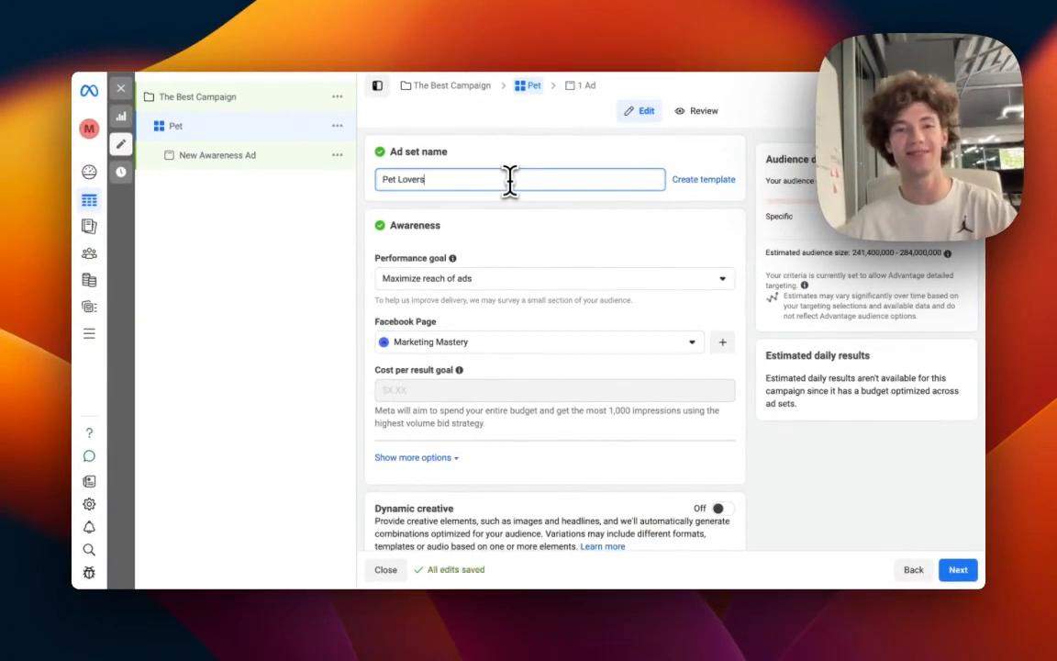
pyautogui.click(520, 251)
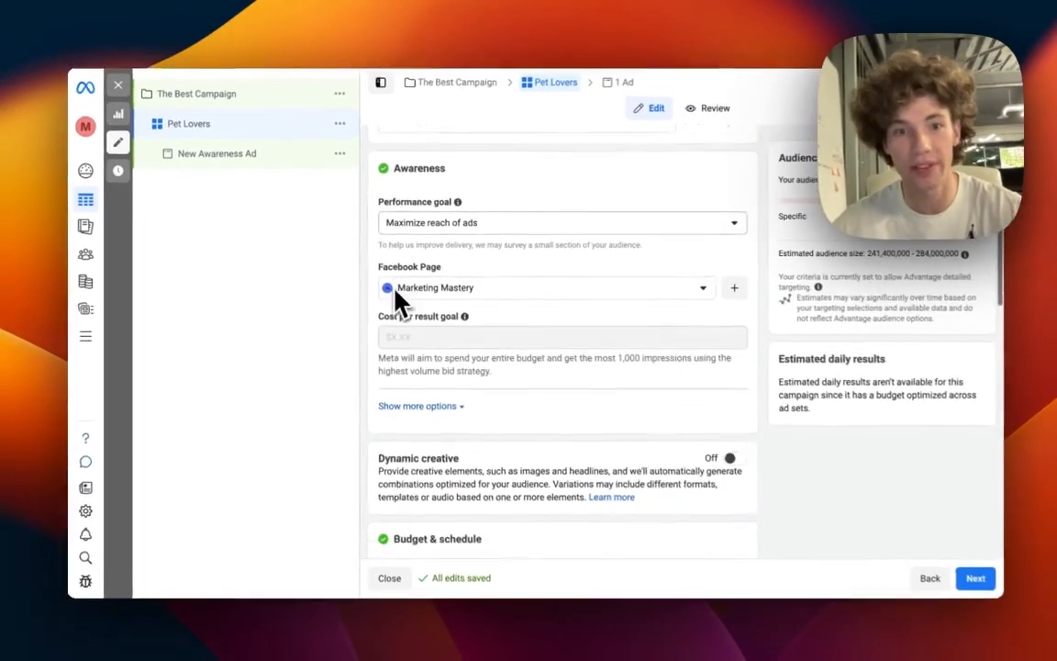
# Set the ad set's start date to Oct 19, 2023 at 12:00 AM.
pyautogui.scroll(-3, 431, 316)
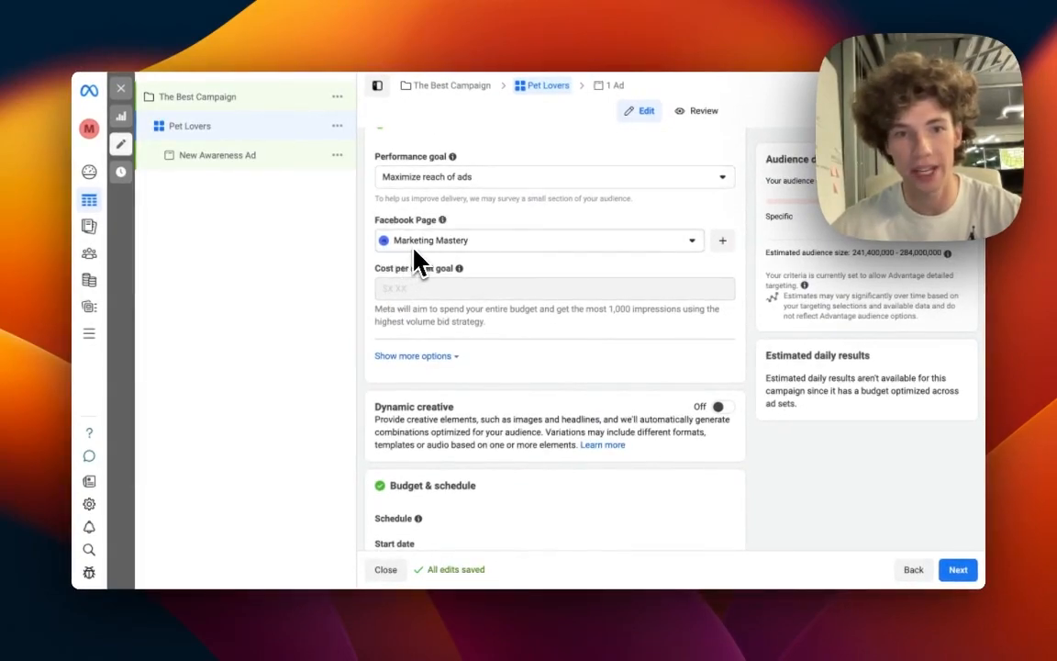
pyautogui.scroll(-4, 404, 280)
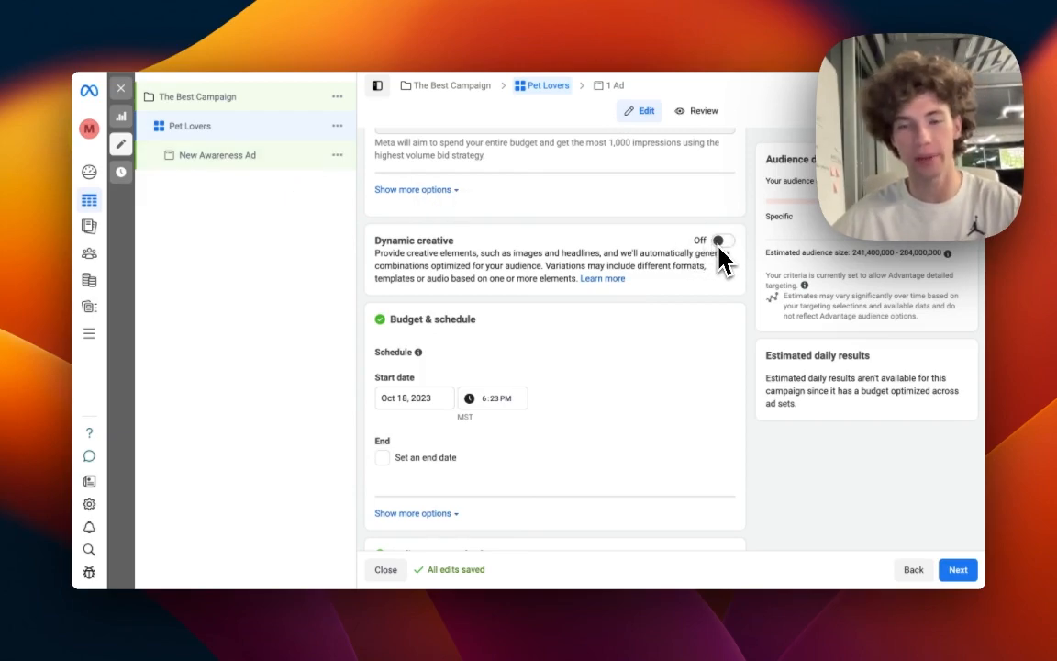
pyautogui.scroll(-4, 590, 367)
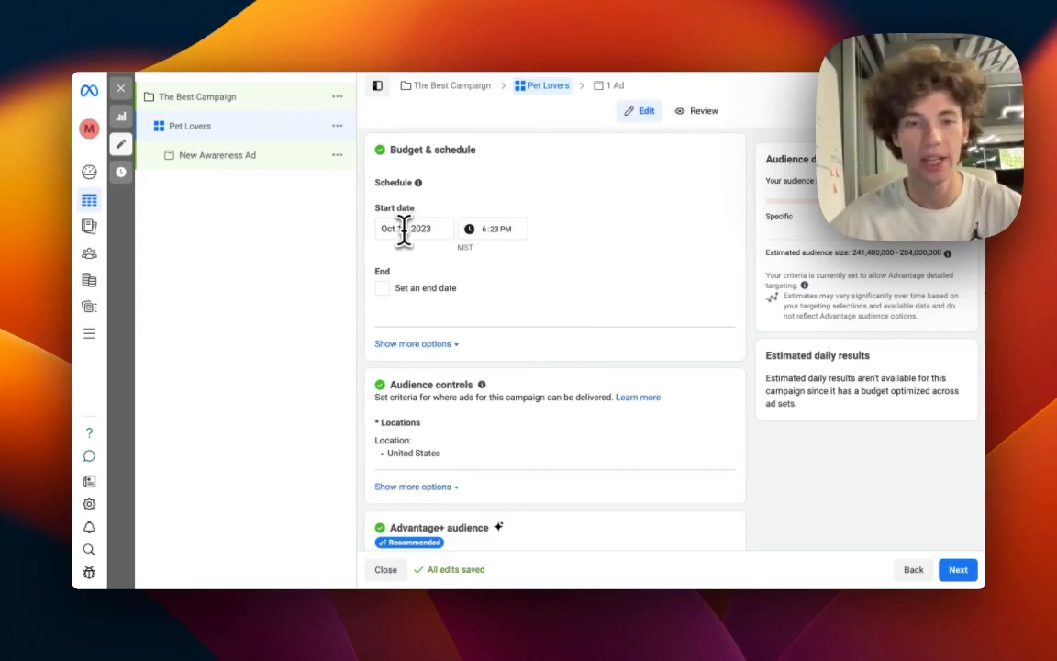
pyautogui.click(404, 230)
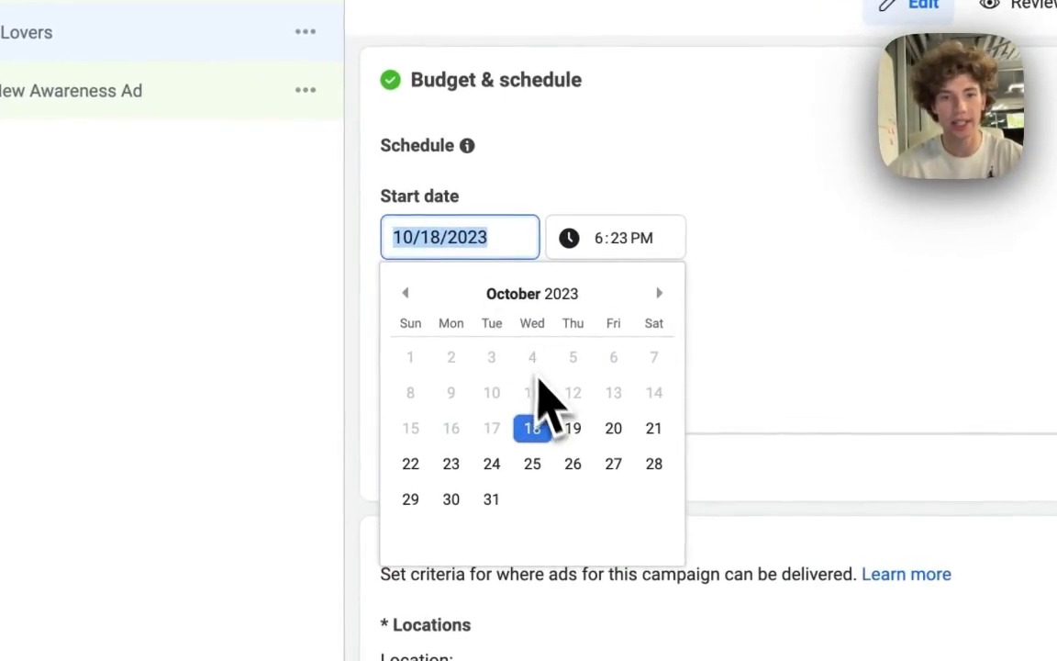
pyautogui.click(573, 426)
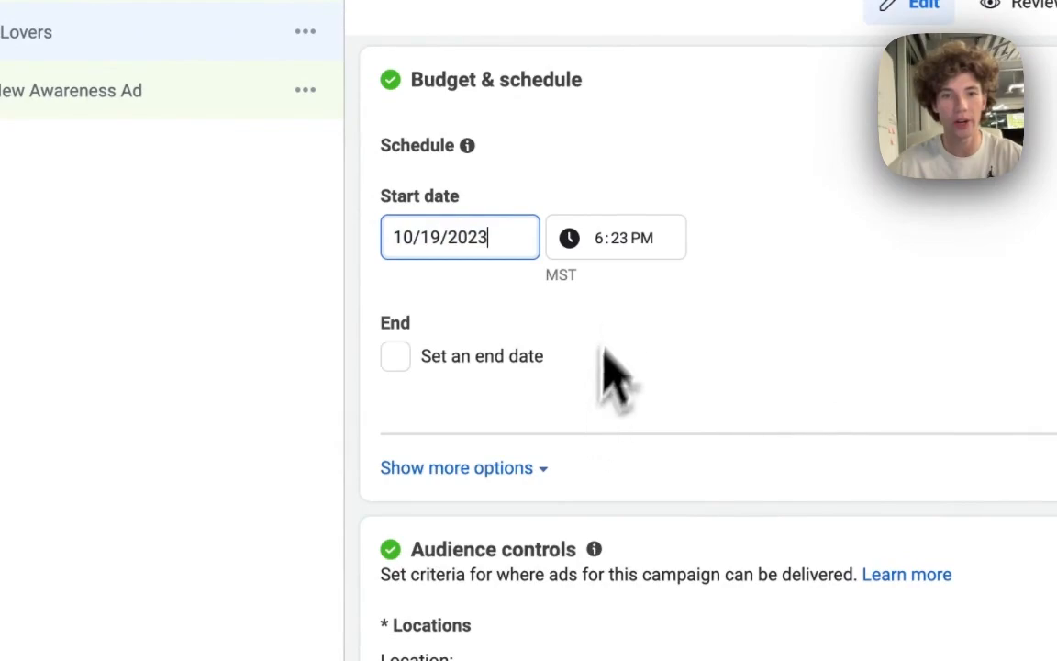
pyautogui.click(603, 244)
pyautogui.write('1200')
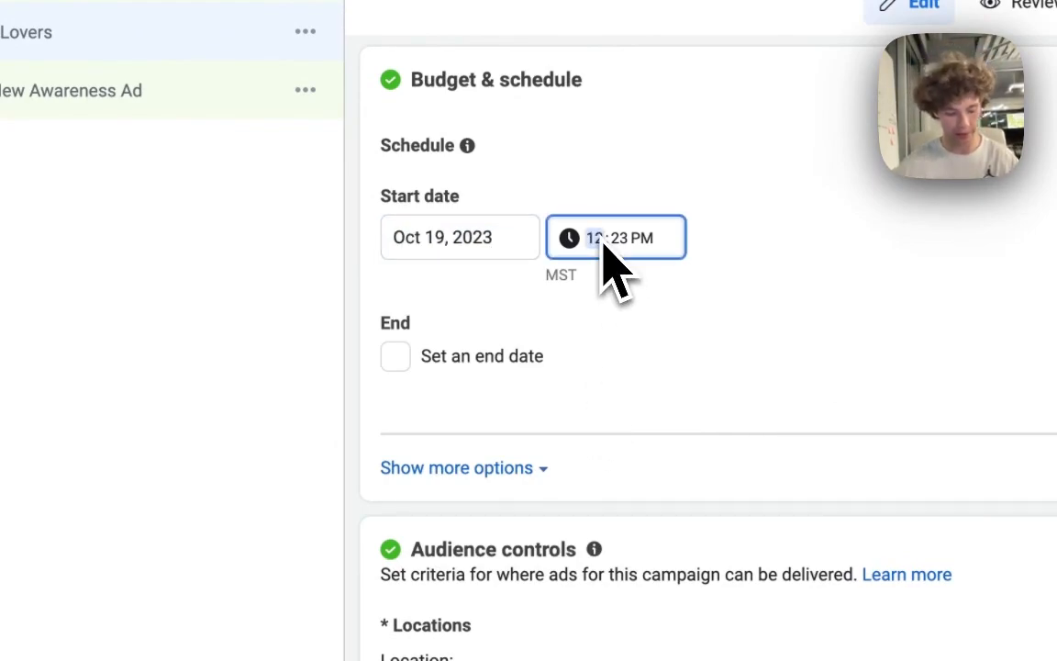
pyautogui.write('a')
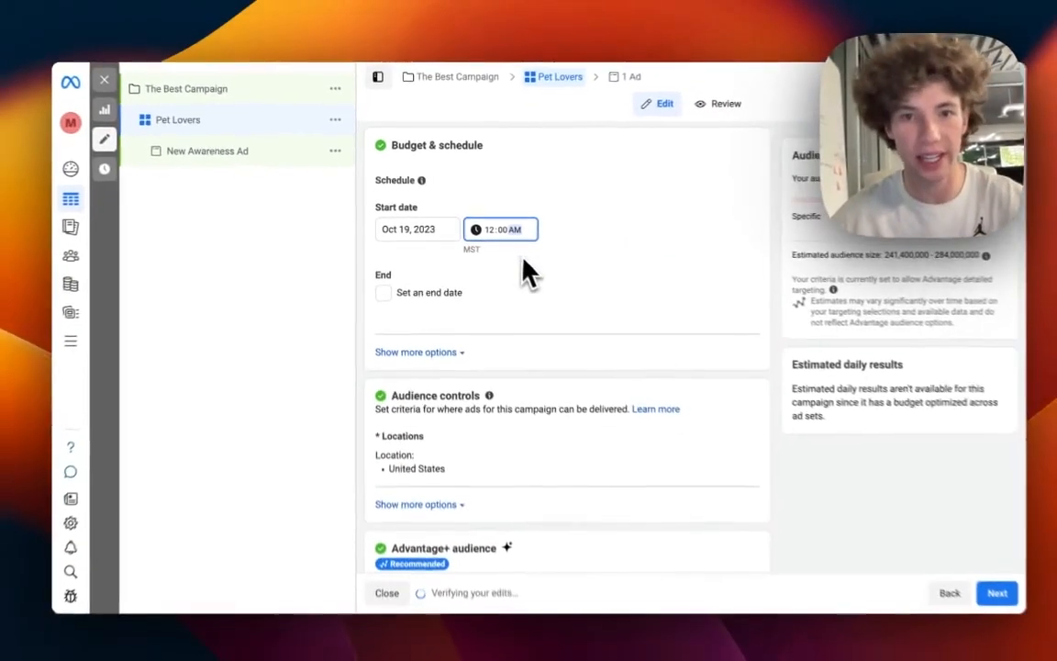
pyautogui.click(495, 309)
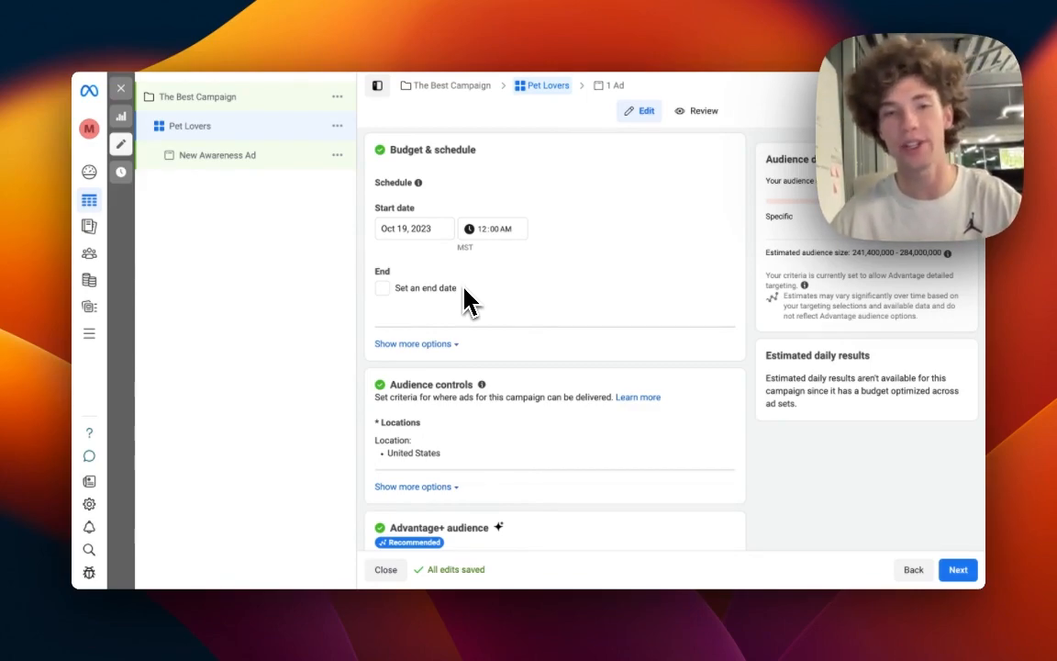
# Change the ad set's location from United States to Texas, then add Los Angeles, California as another location.
pyautogui.scroll(-2, 472, 307)
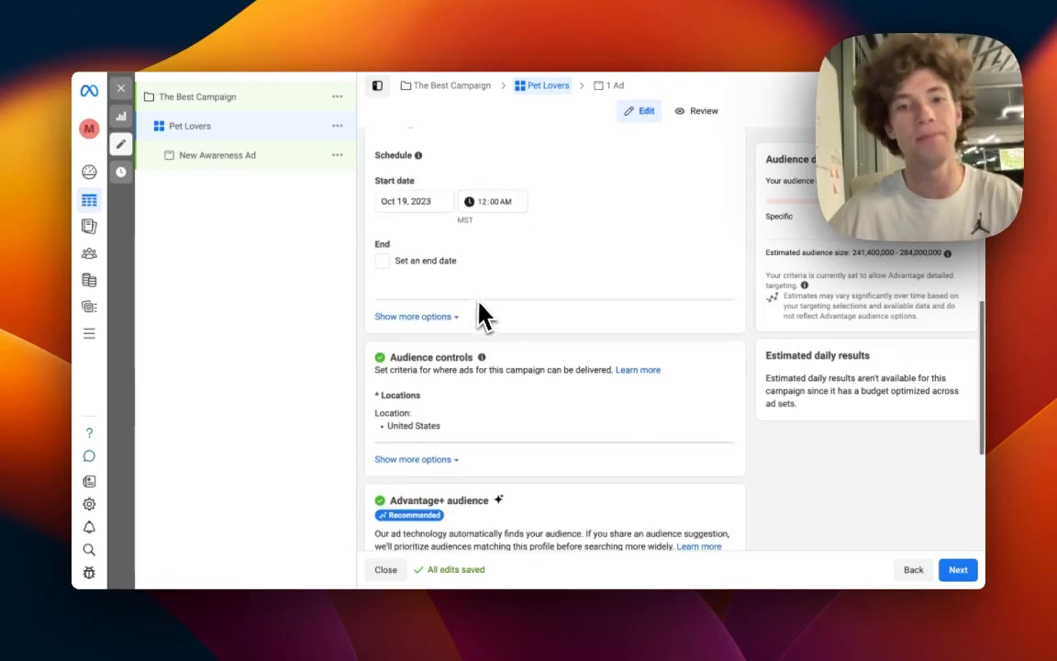
pyautogui.scroll(-4, 481, 307)
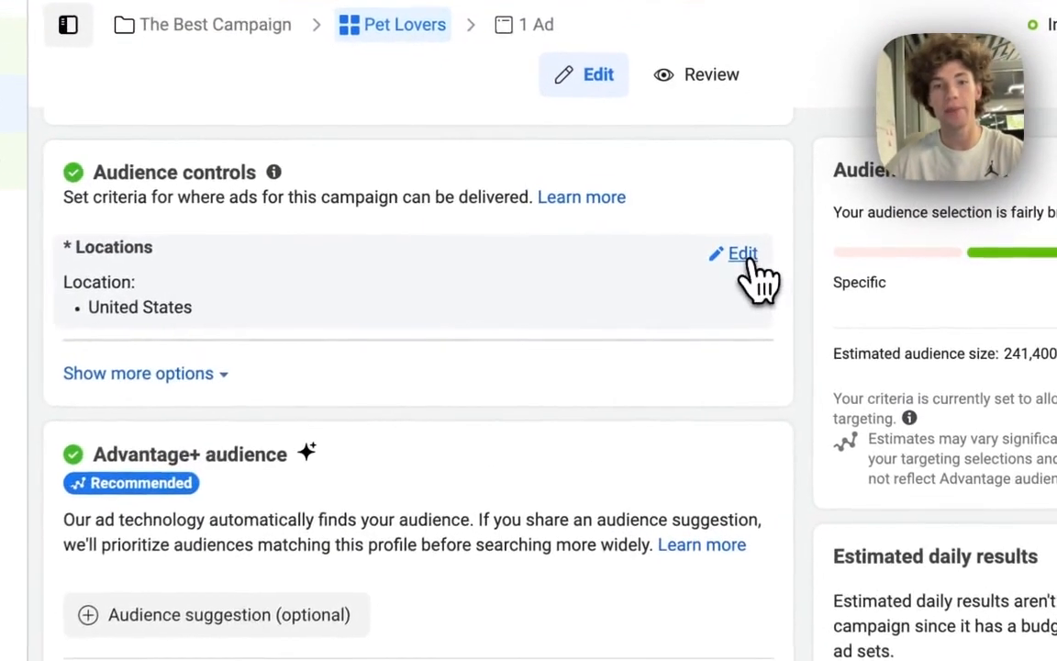
pyautogui.click(715, 201)
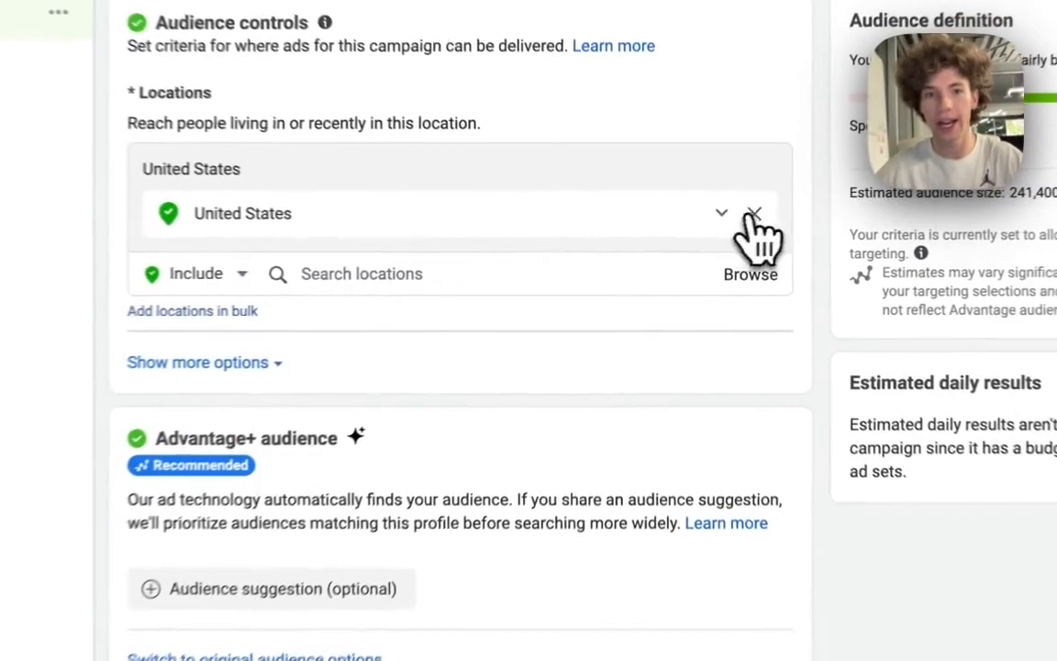
pyautogui.click(714, 263)
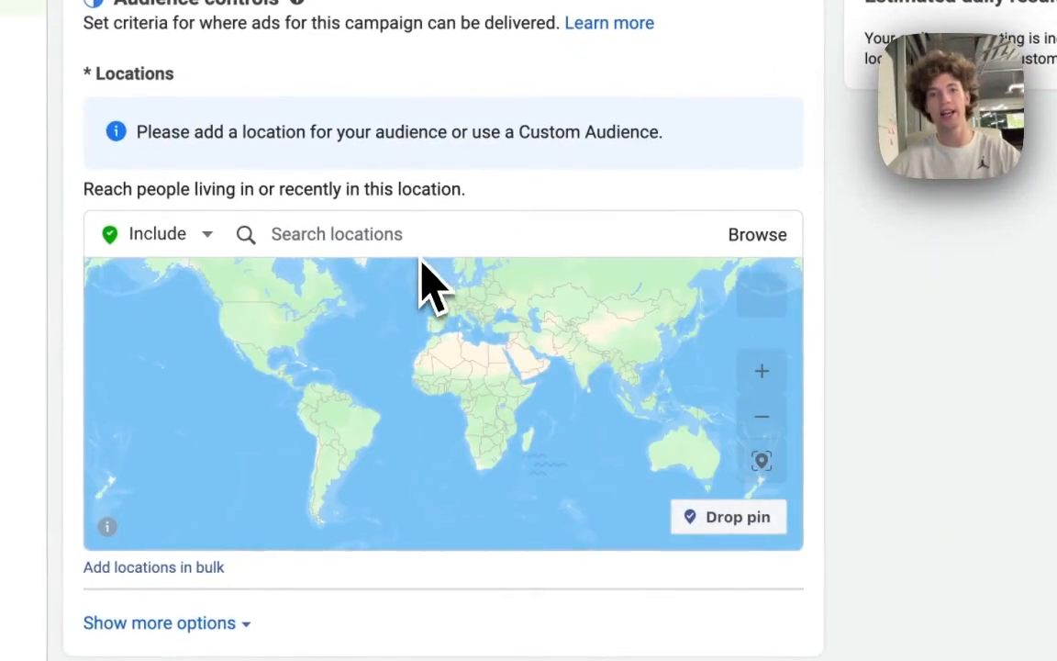
pyautogui.click(415, 240)
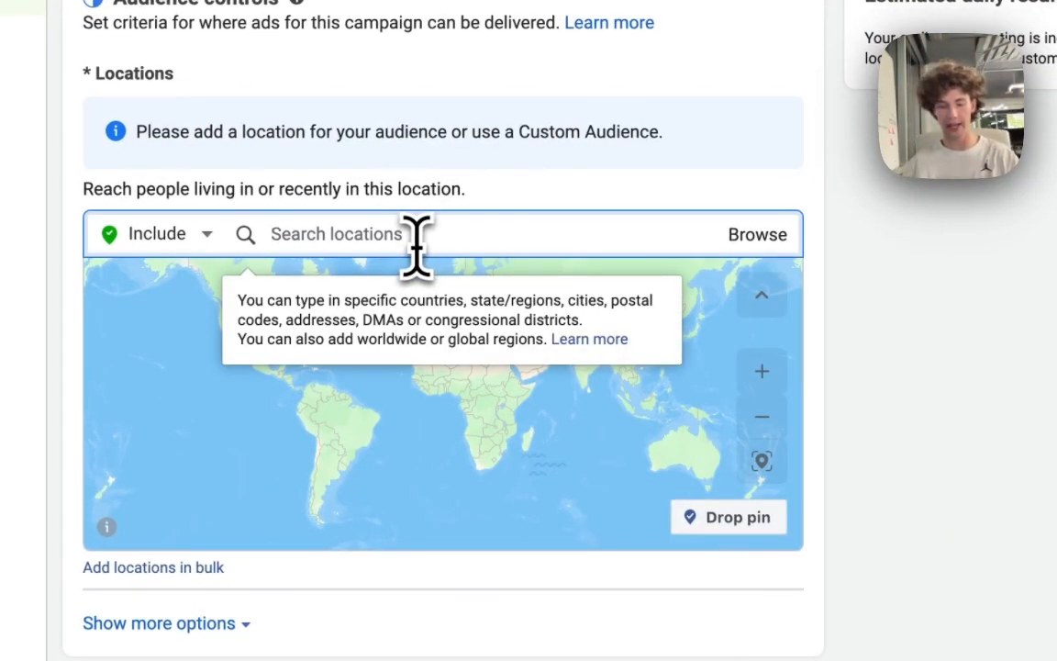
pyautogui.write('te')
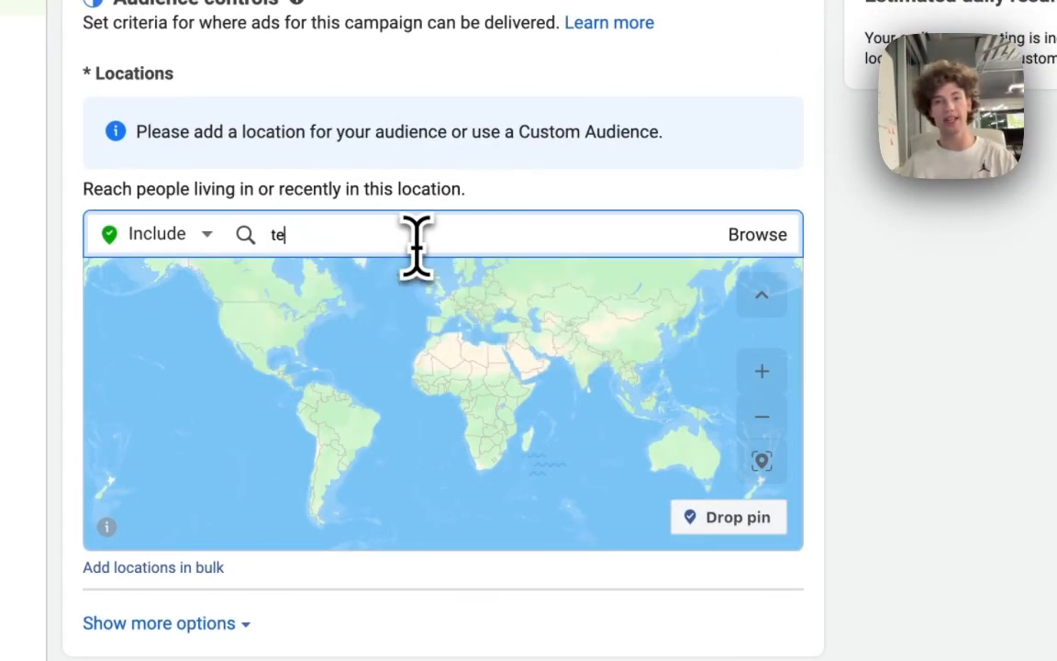
pyautogui.write('xas')
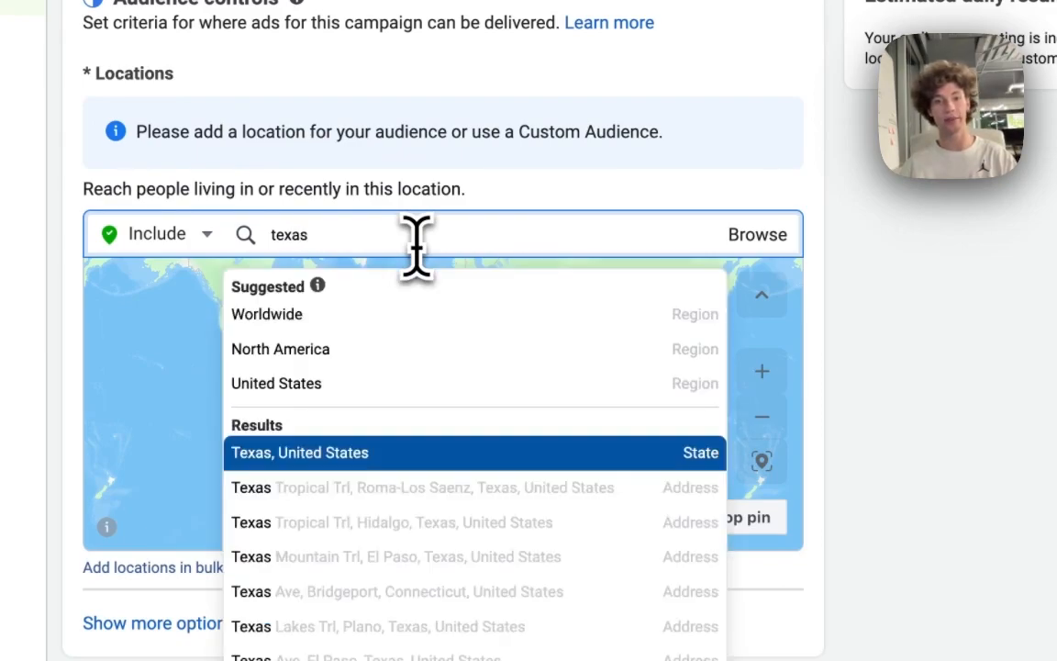
pyautogui.click(408, 456)
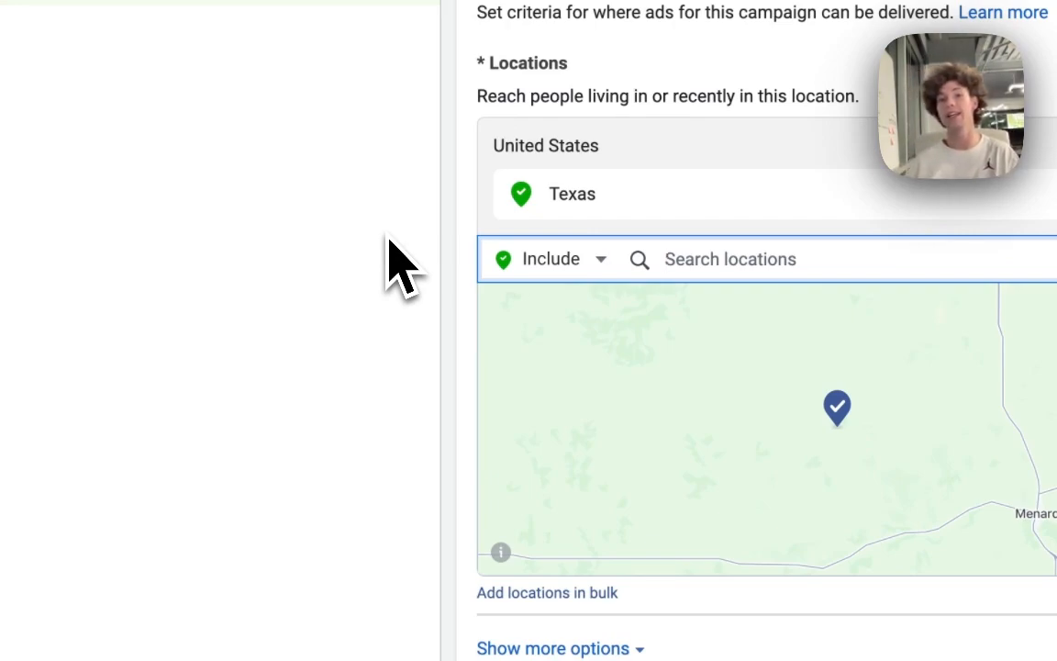
pyautogui.write('los')
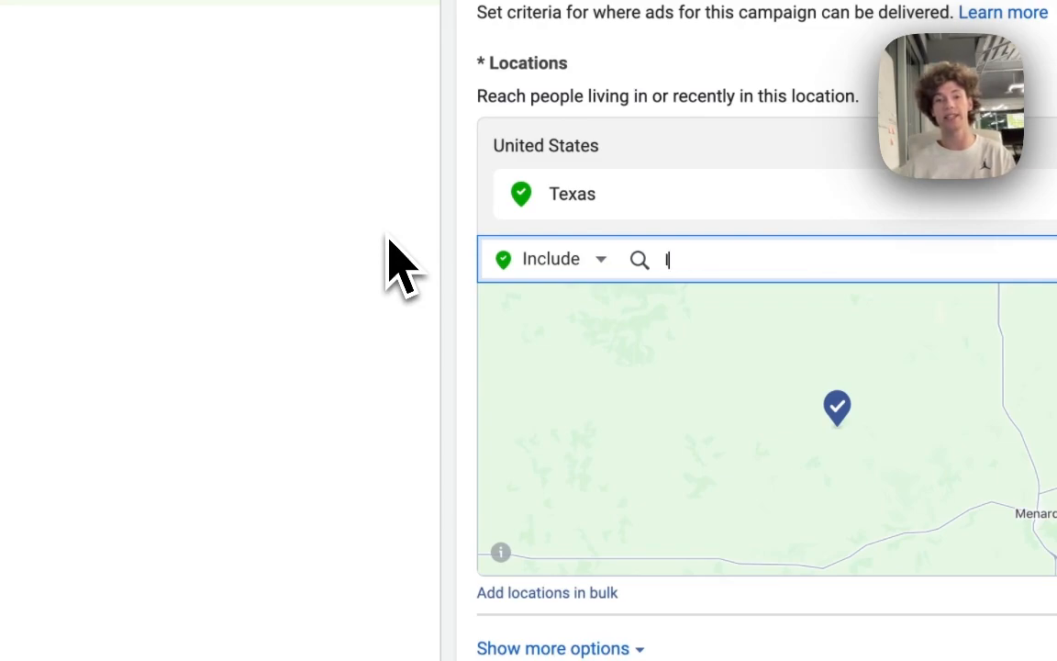
pyautogui.press('Return')
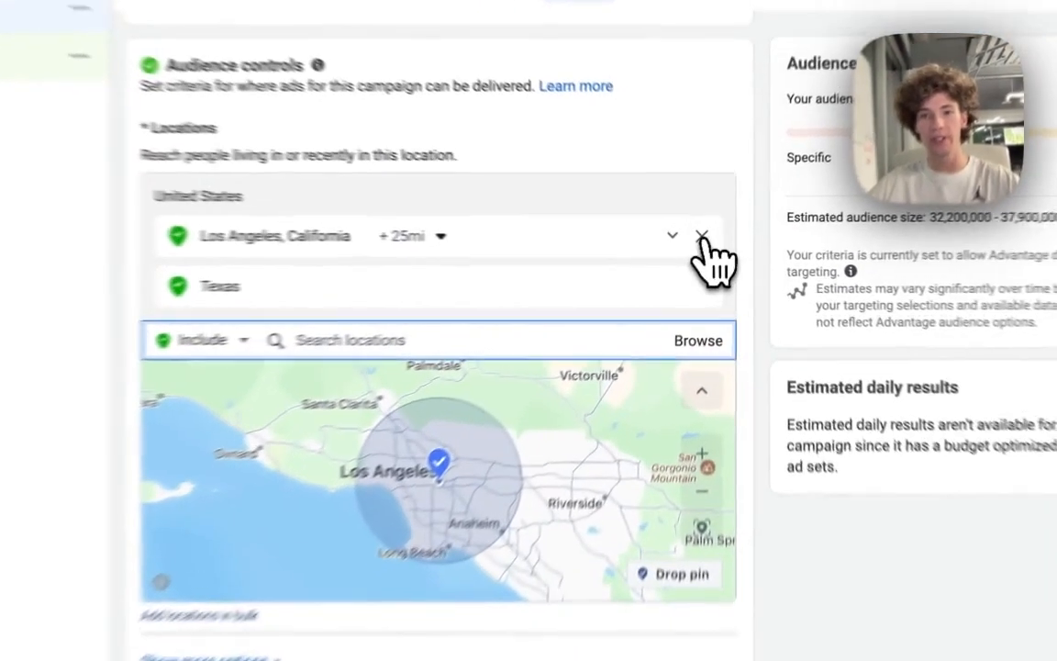
# Remove the Los Angeles and Texas locations and target United States again.
pyautogui.click(714, 264)
pyautogui.click(695, 220)
pyautogui.write('United')
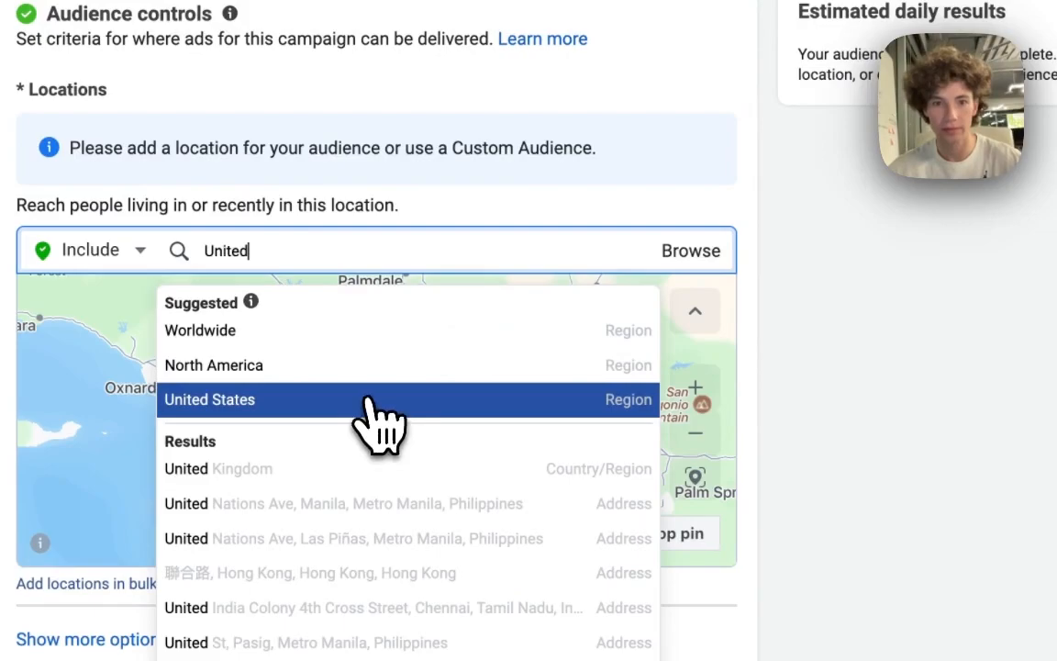
pyautogui.click(372, 420)
# Open the Advantage+ audience suggestion and its age, gender and detailed targeting fields for editing.
pyautogui.scroll(-5, 481, 378)
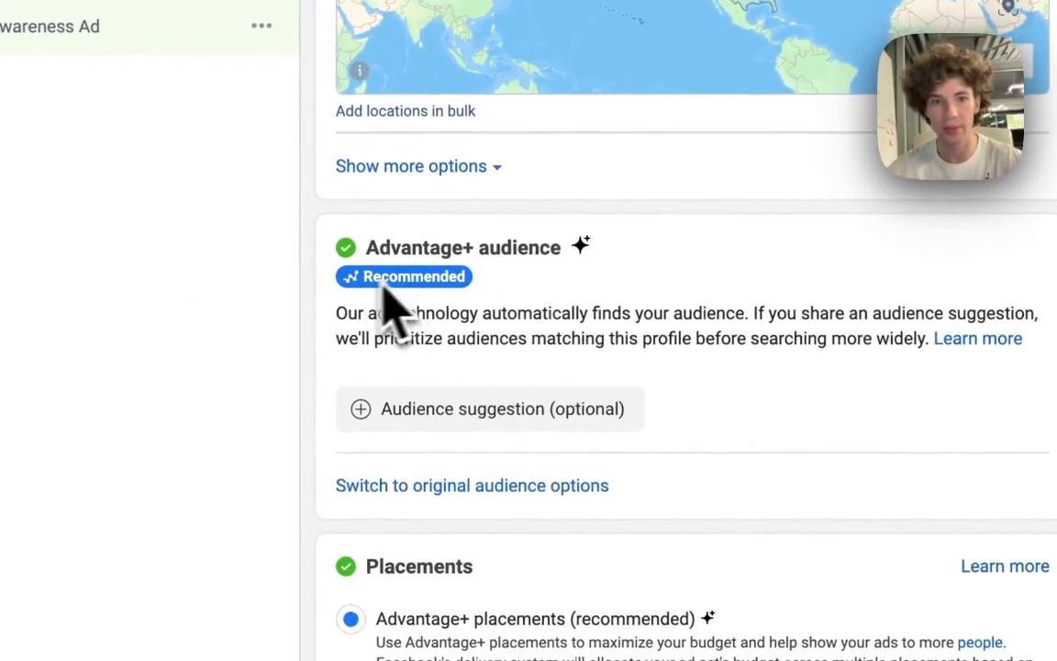
pyautogui.click(523, 409)
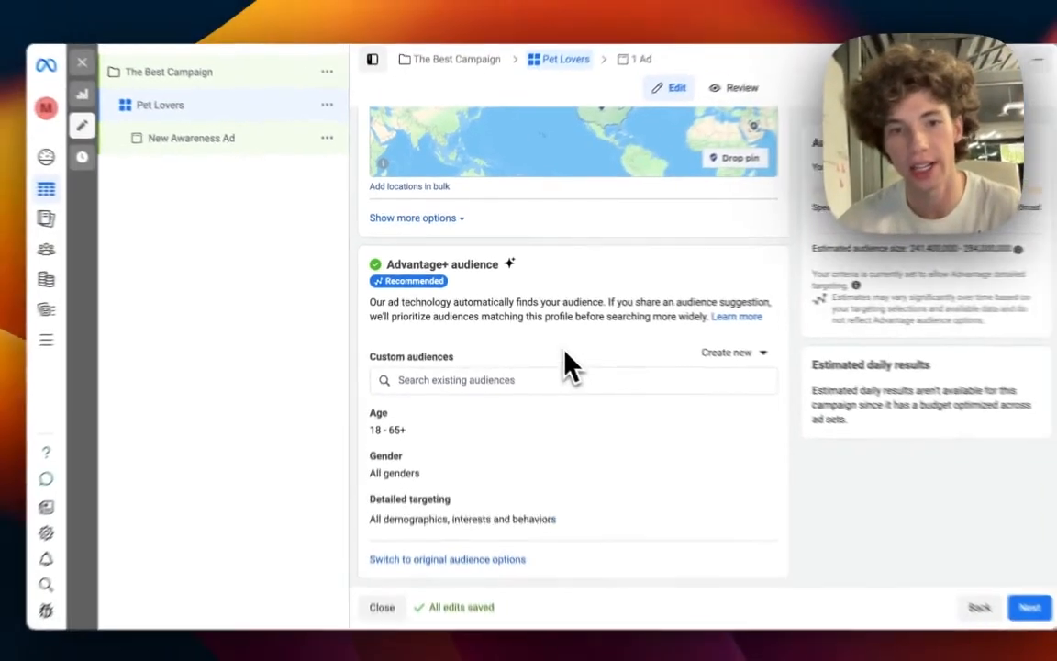
pyautogui.scroll(-2, 680, 408)
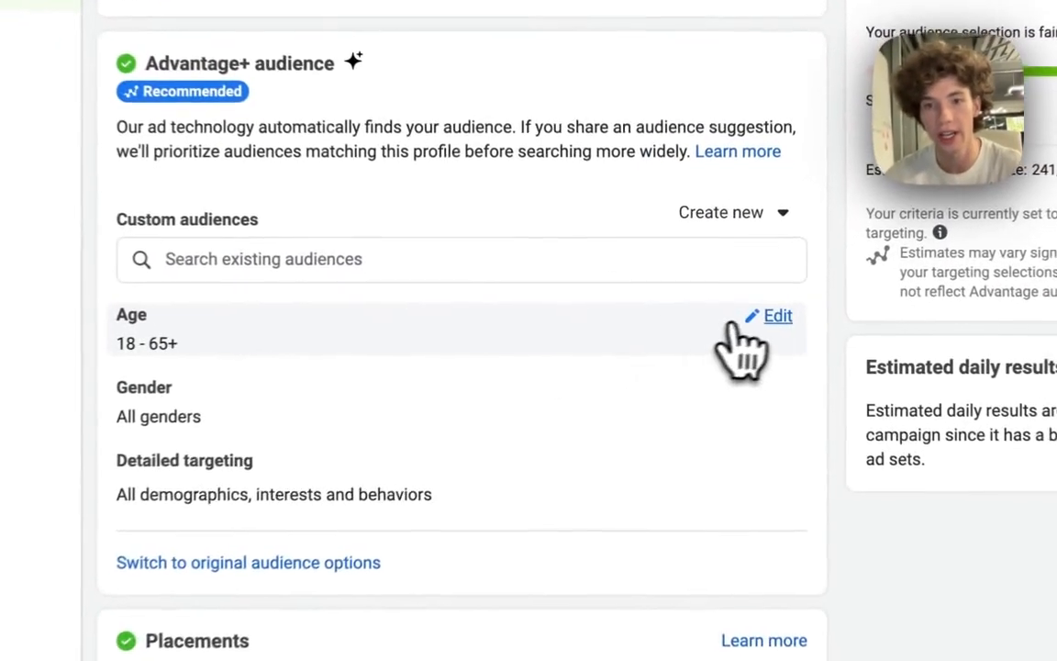
pyautogui.click(766, 318)
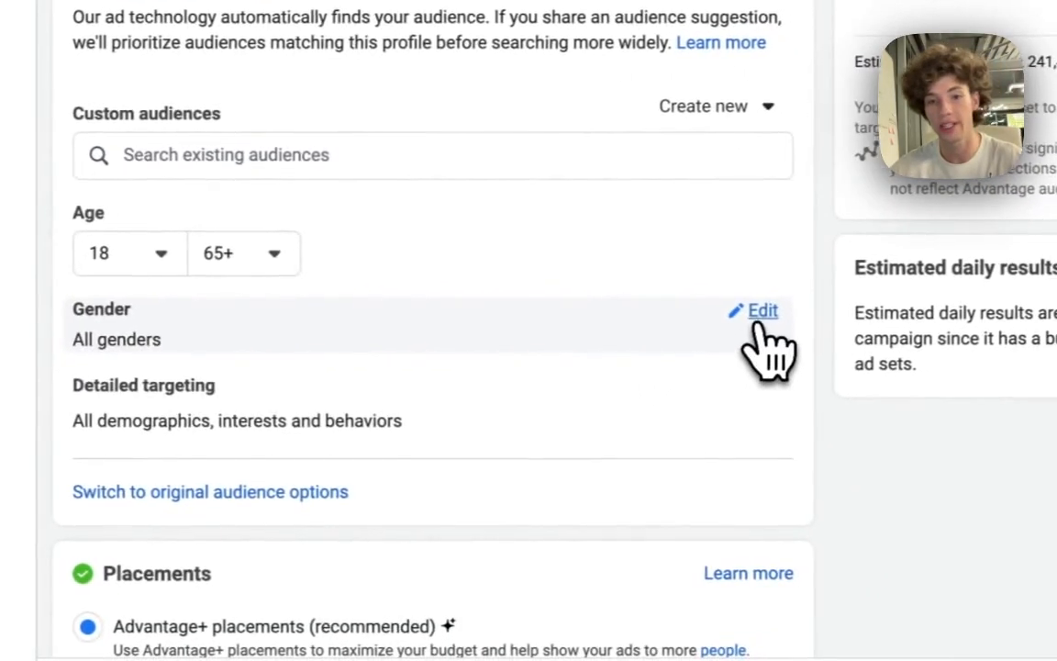
pyautogui.click(1005, 345)
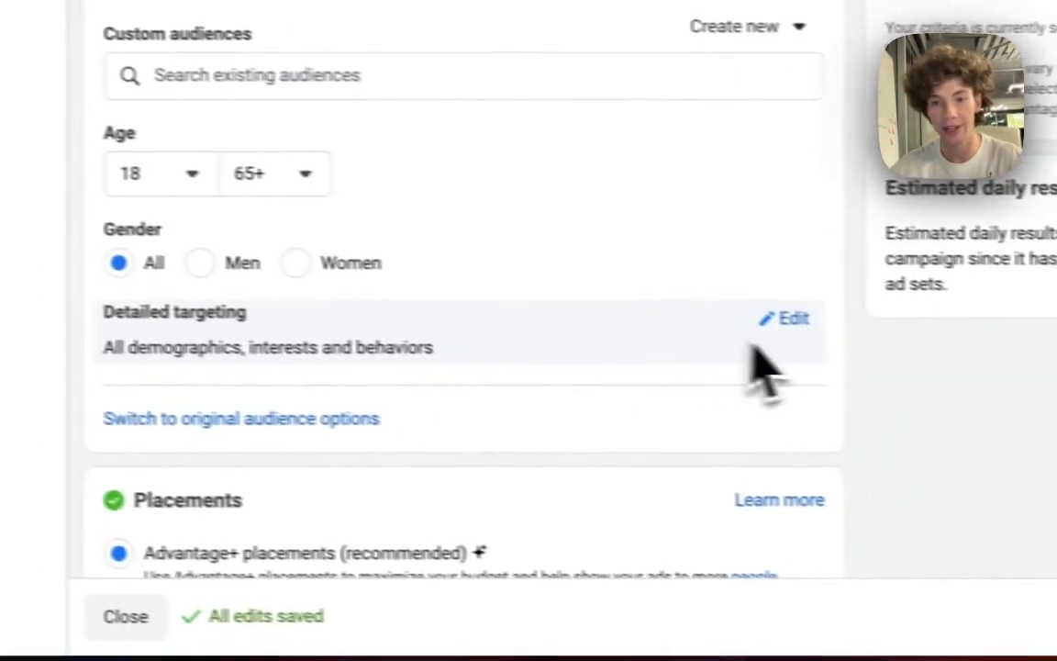
pyautogui.click(747, 390)
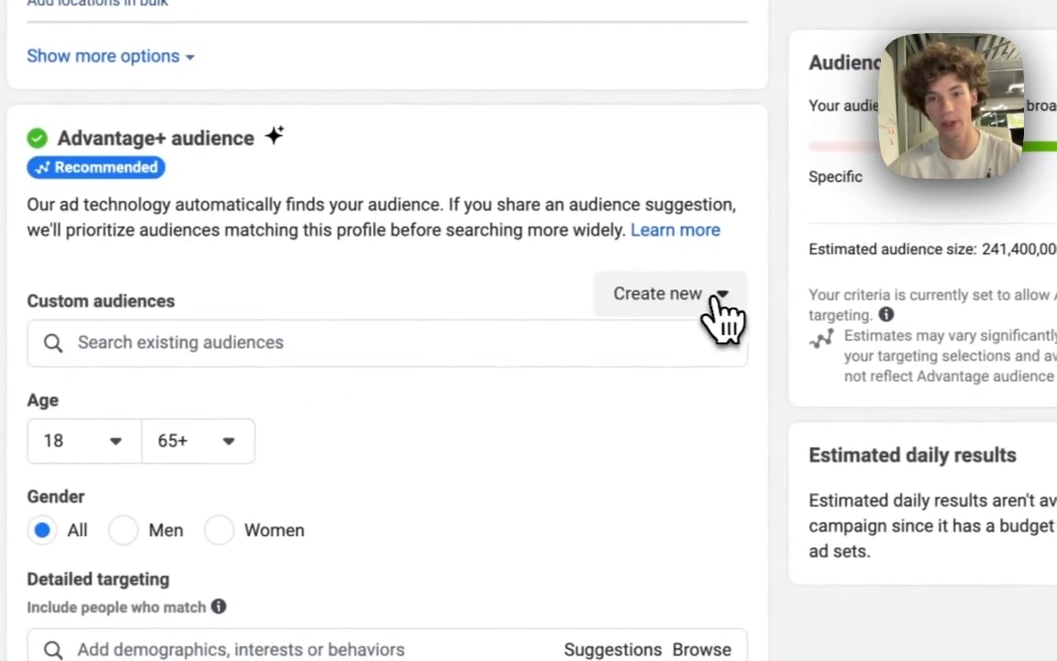
pyautogui.click(721, 301)
pyautogui.click(674, 358)
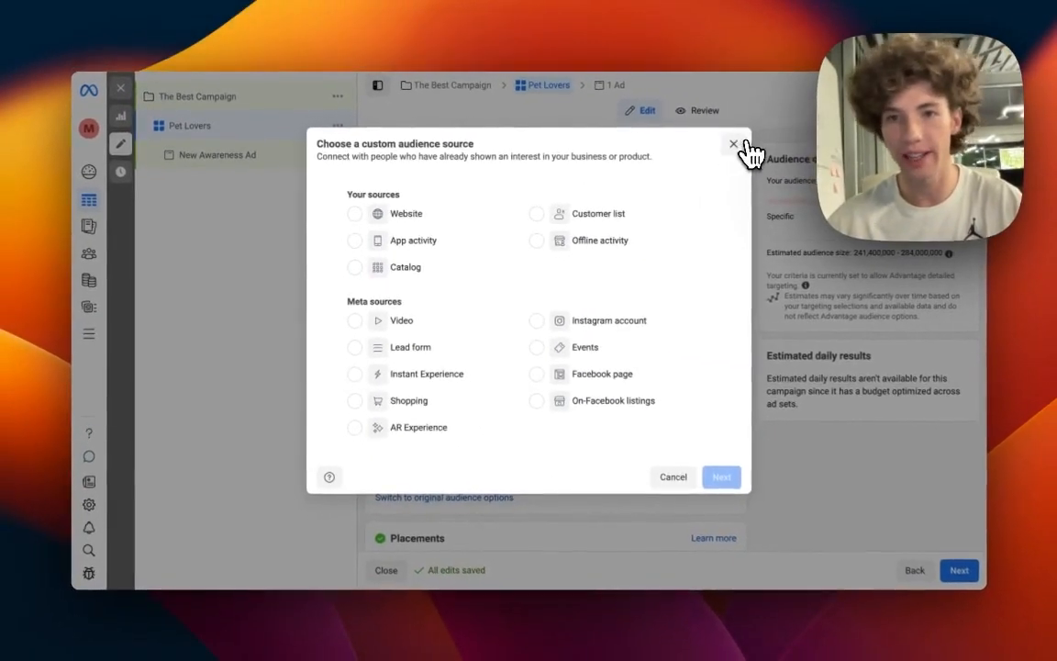
pyautogui.click(742, 145)
# Add Pets (animals) as a detailed targeting interest.
pyautogui.scroll(-1, 632, 327)
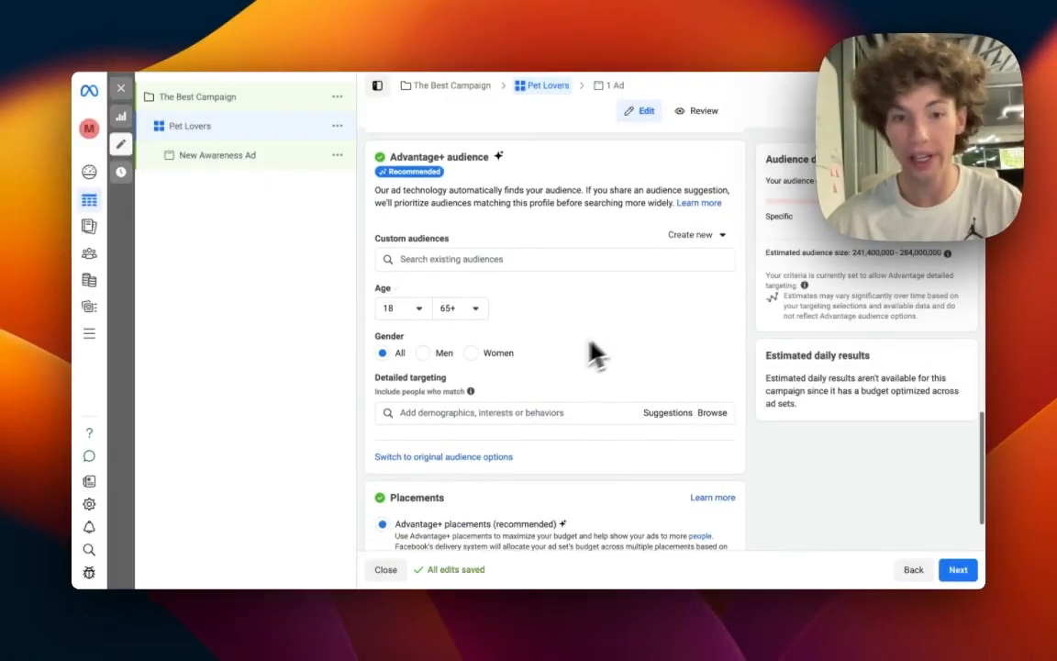
pyautogui.click(536, 414)
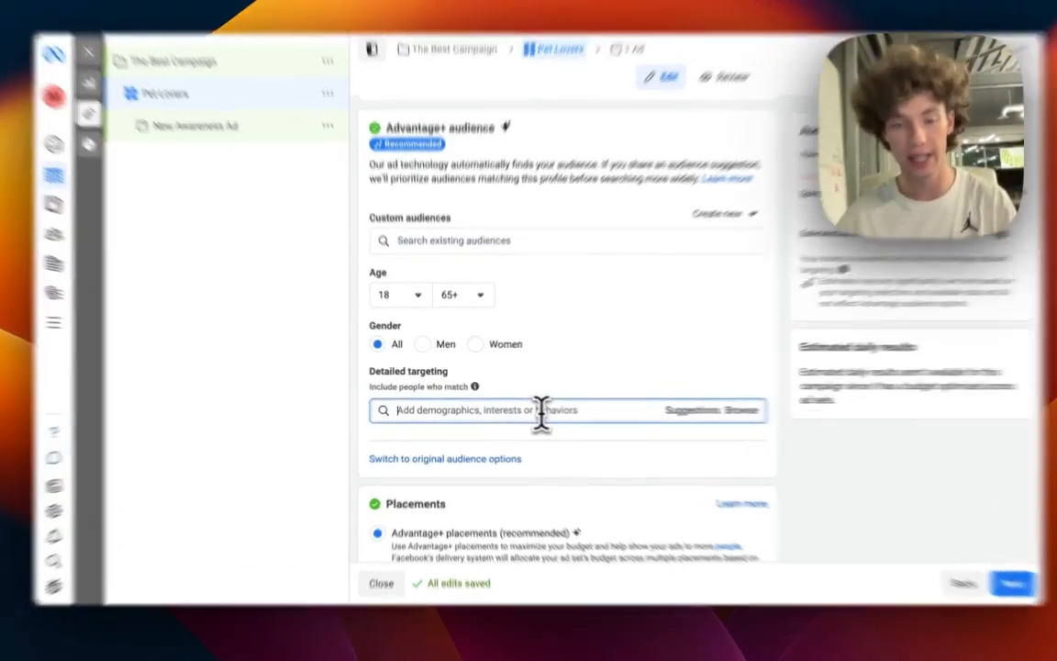
pyautogui.write('pets')
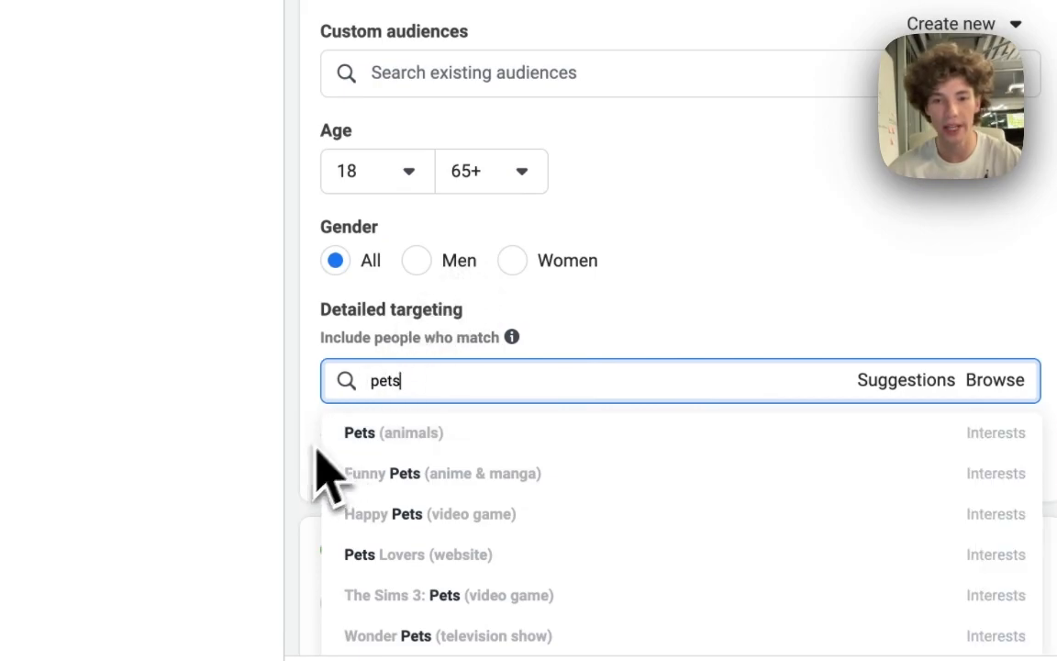
pyautogui.click(574, 427)
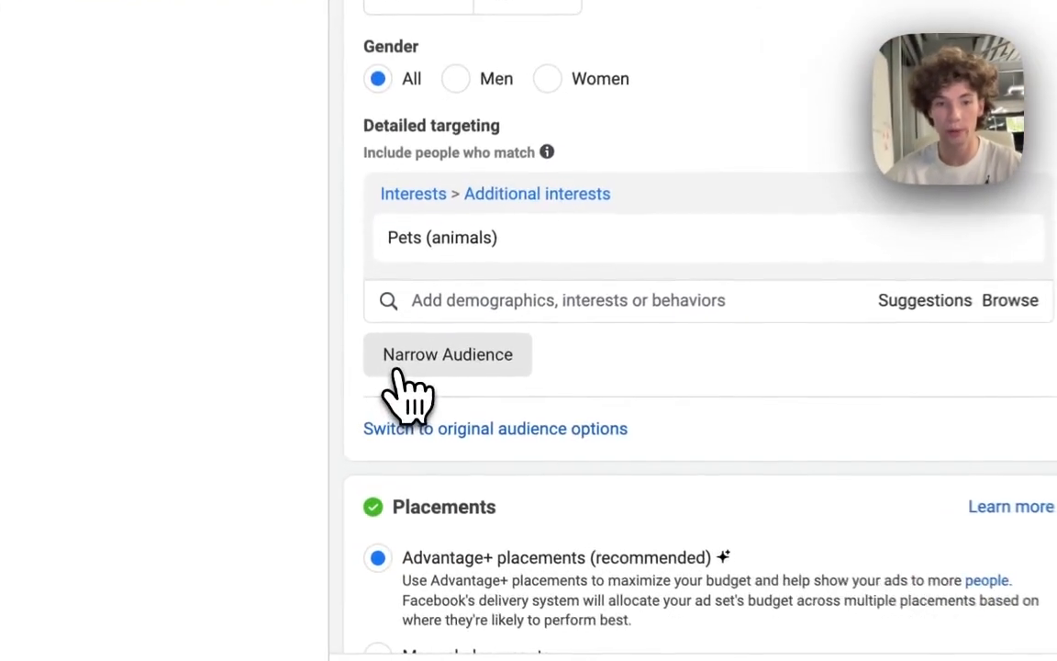
# Narrow the audience so people must also match the Dogs (animals) interest.
pyautogui.click(418, 393)
pyautogui.click(415, 411)
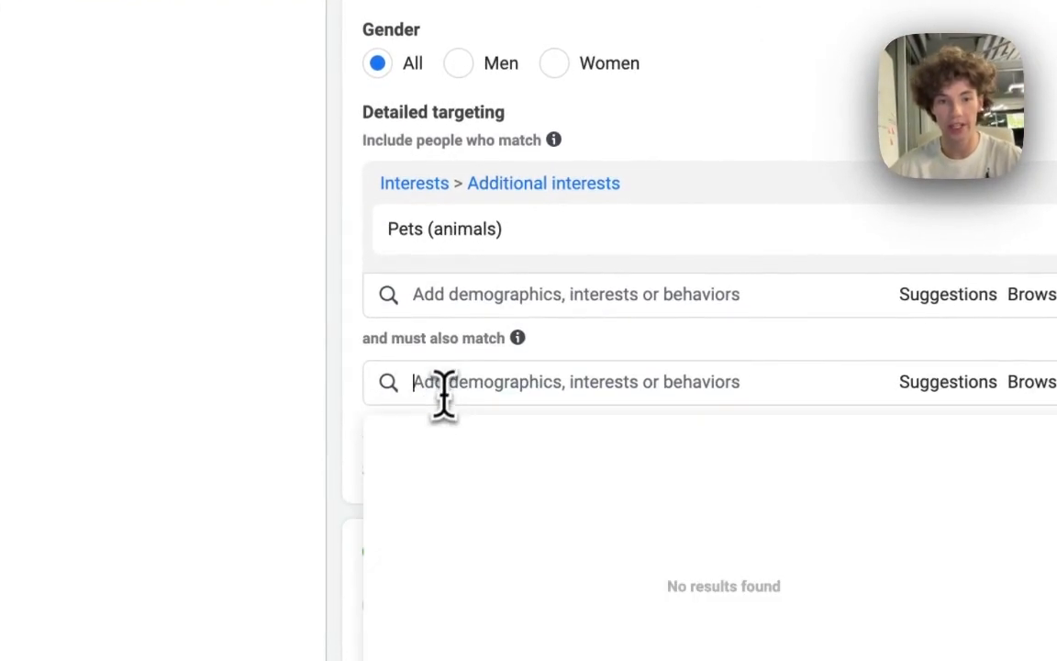
pyautogui.click(342, 382)
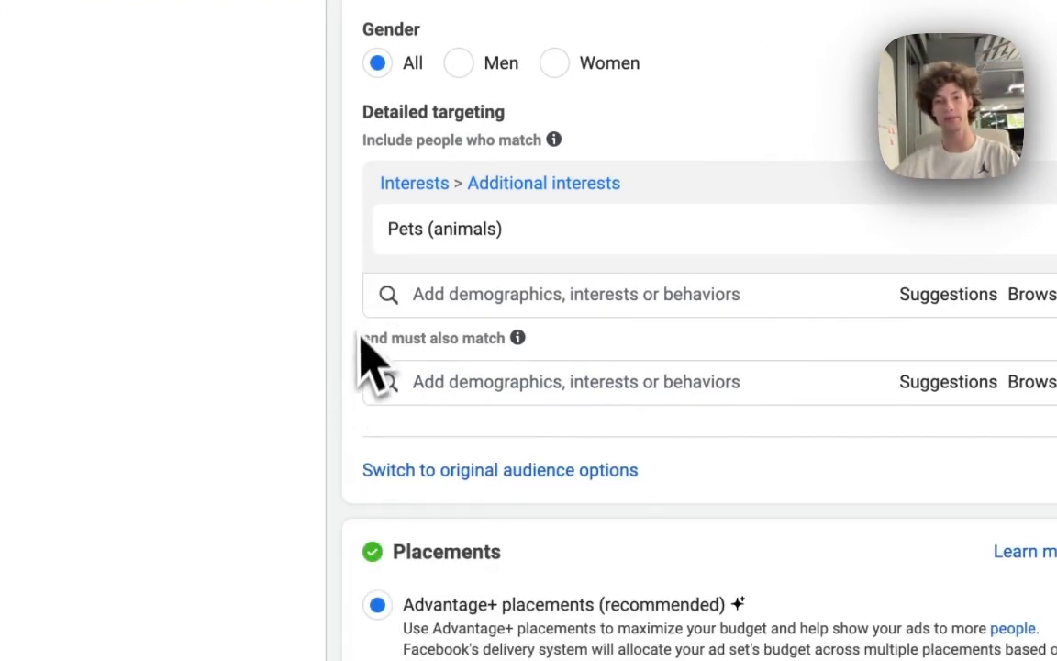
pyautogui.click(477, 377)
pyautogui.write('d')
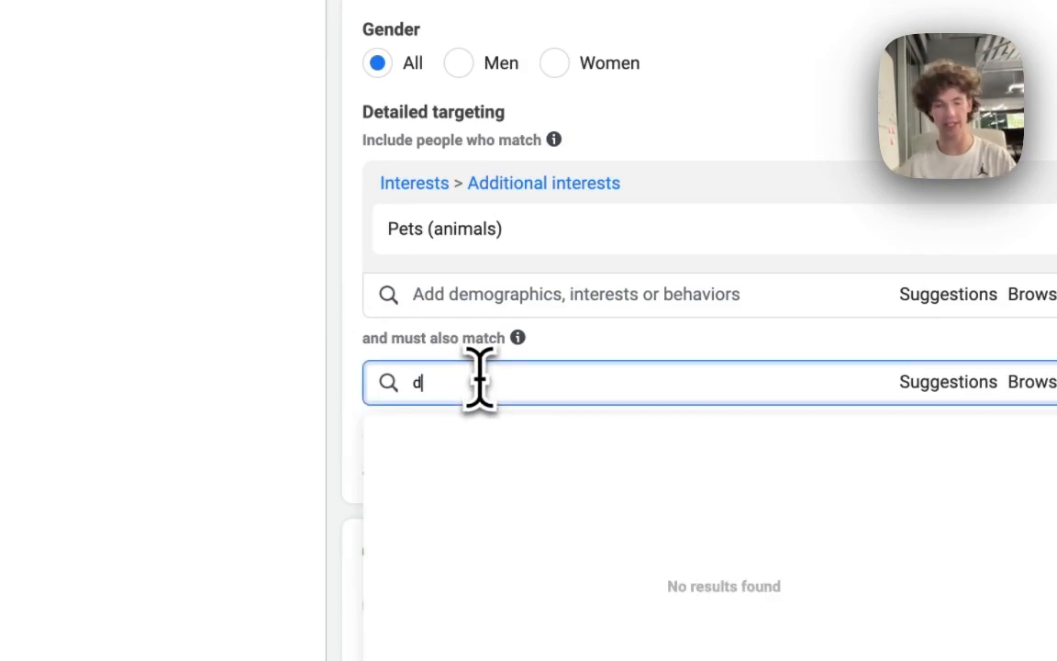
pyautogui.write('ogs')
pyautogui.moveTo(484, 431)
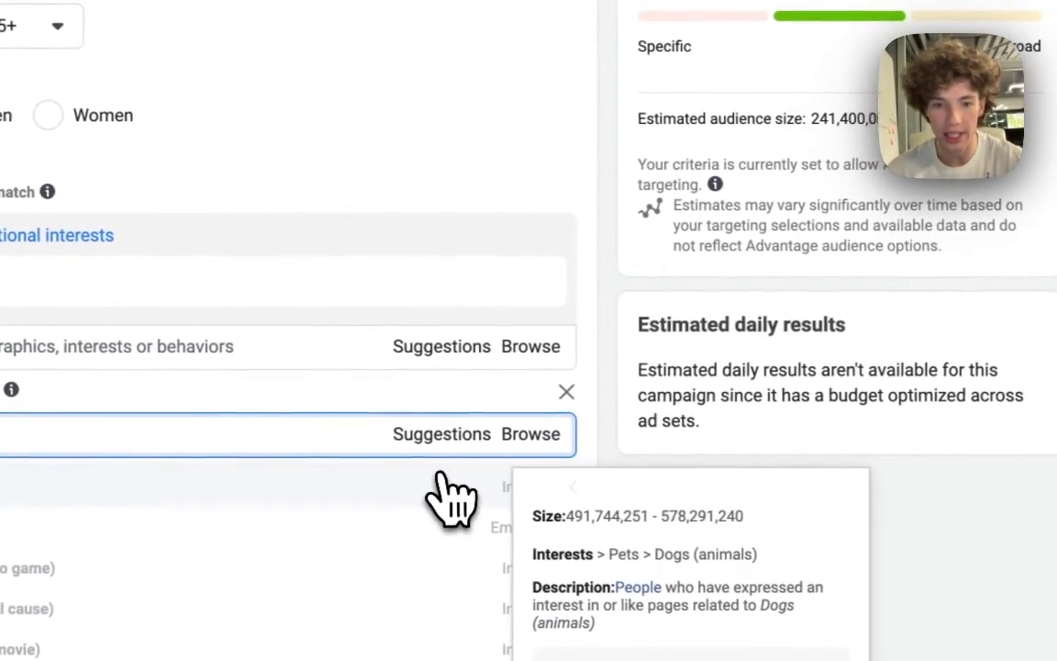
pyautogui.click(441, 477)
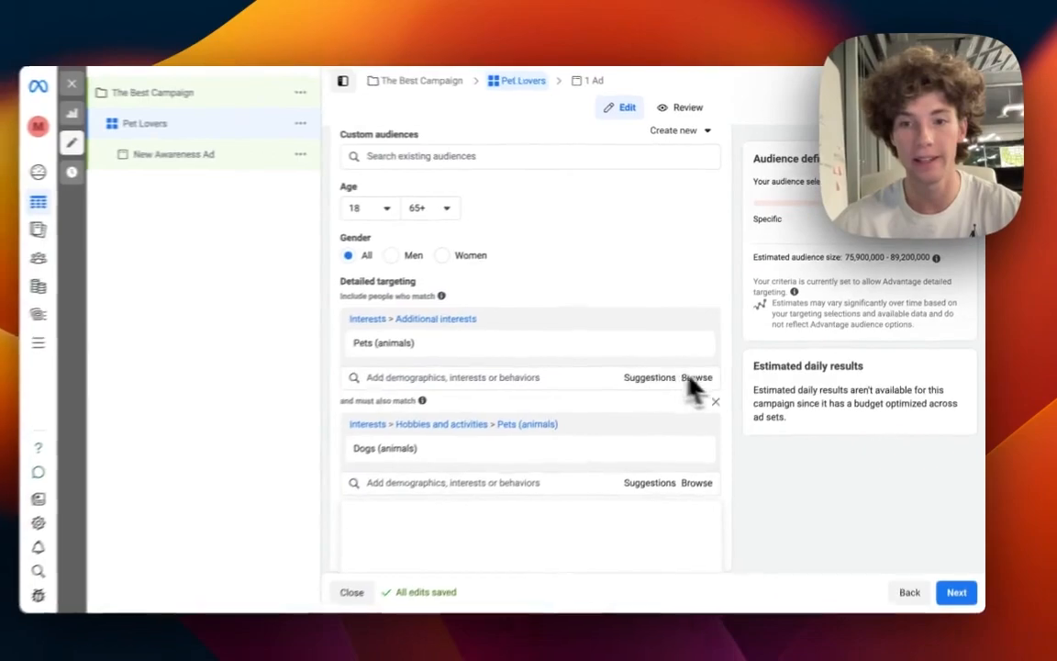
# Move on to the ad and rename it Image.
pyautogui.scroll(-3, 742, 438)
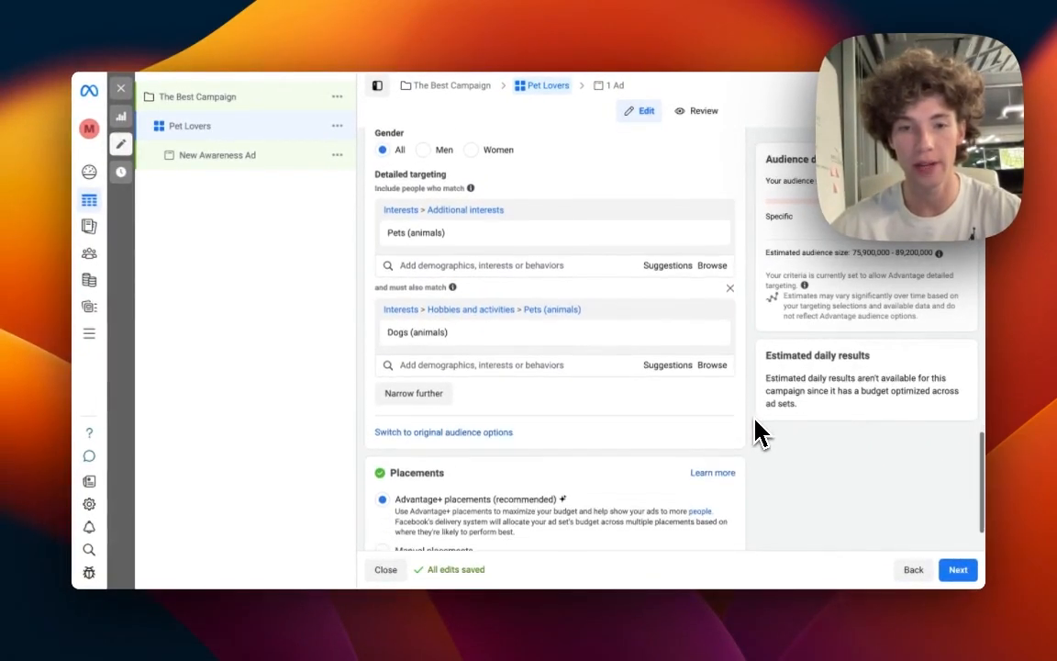
pyautogui.scroll(-2, 758, 433)
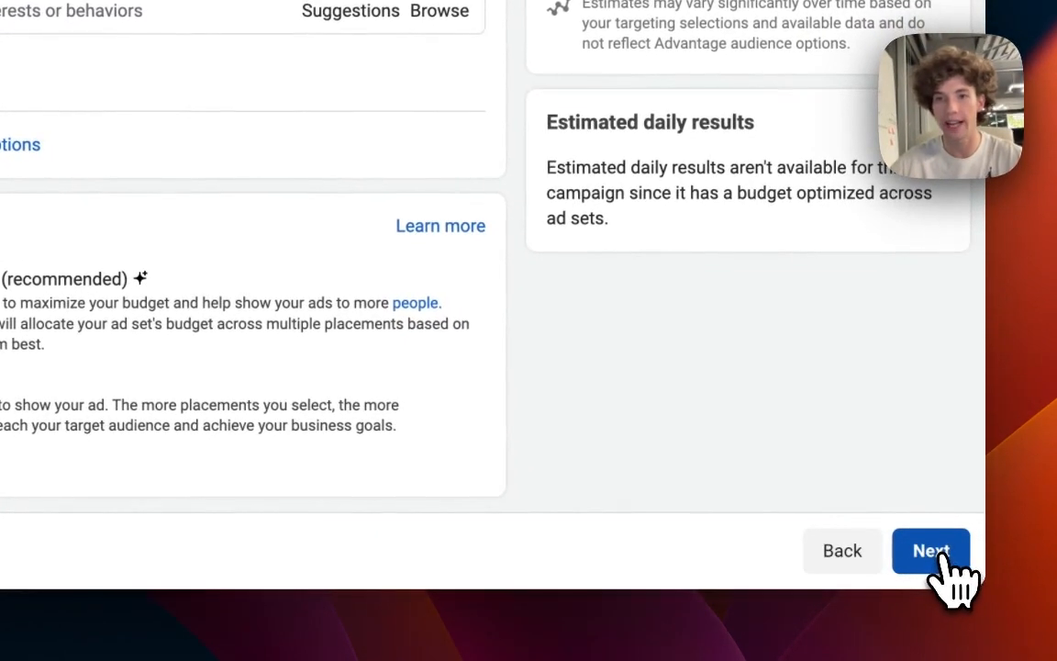
pyautogui.click(945, 554)
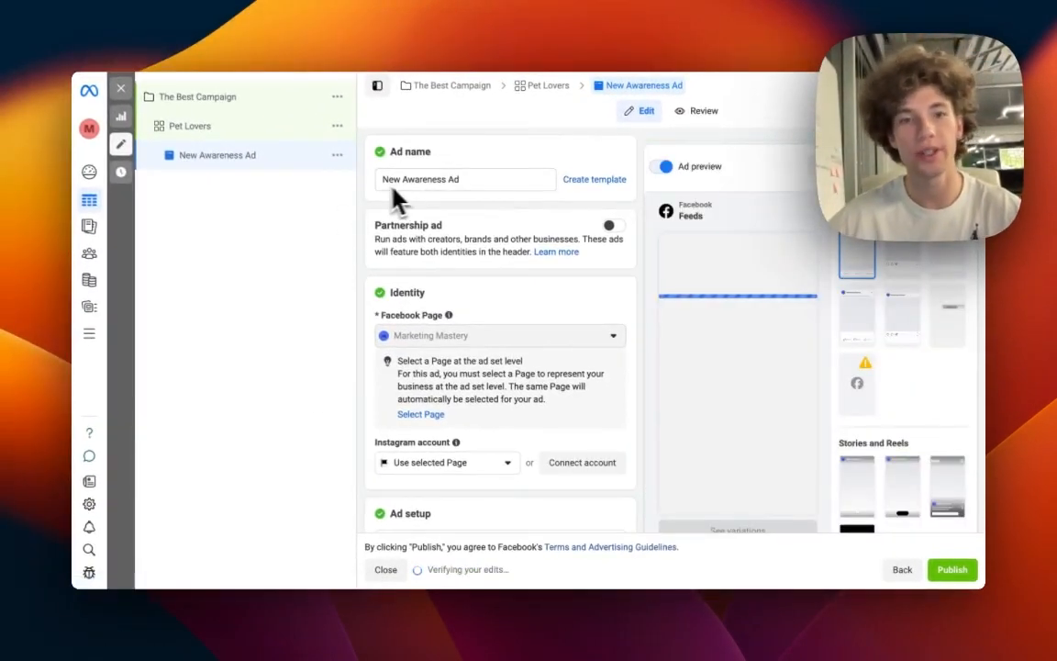
pyautogui.doubleClick(468, 182)
pyautogui.write('Image')
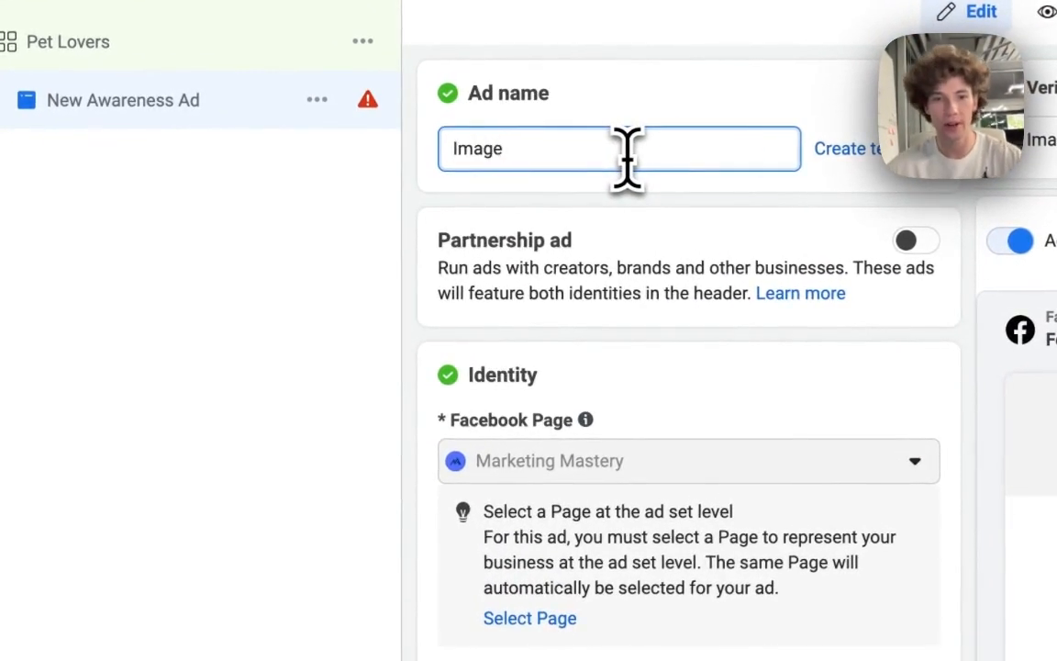
# Review the ad's identity, ad setup format and ad creative sections.
pyautogui.click(653, 390)
pyautogui.scroll(-3, 654, 389)
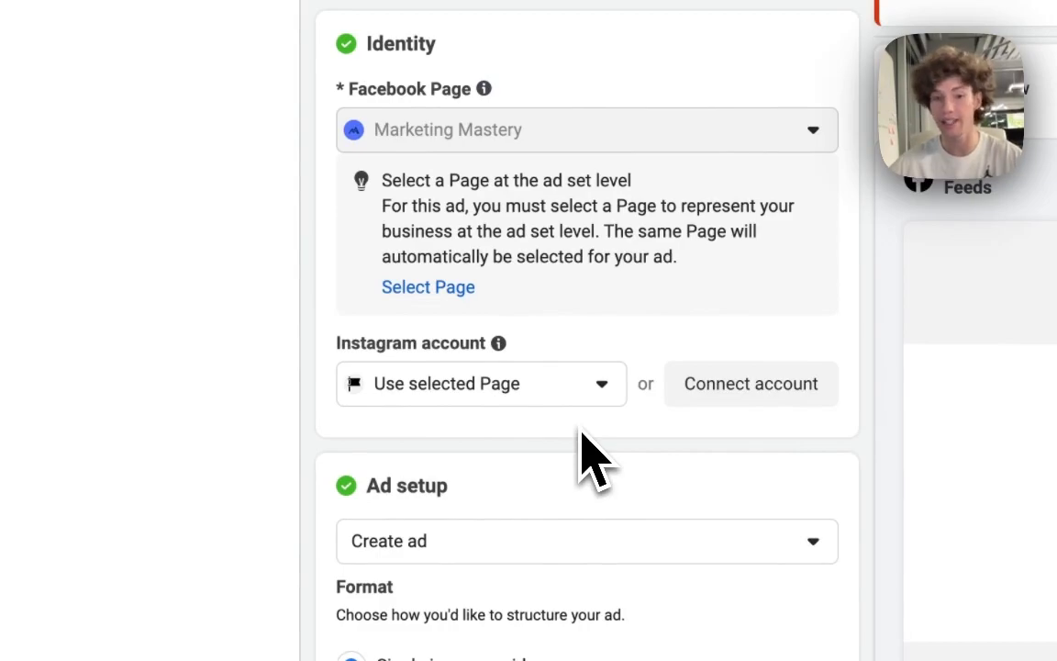
pyautogui.scroll(-5, 581, 433)
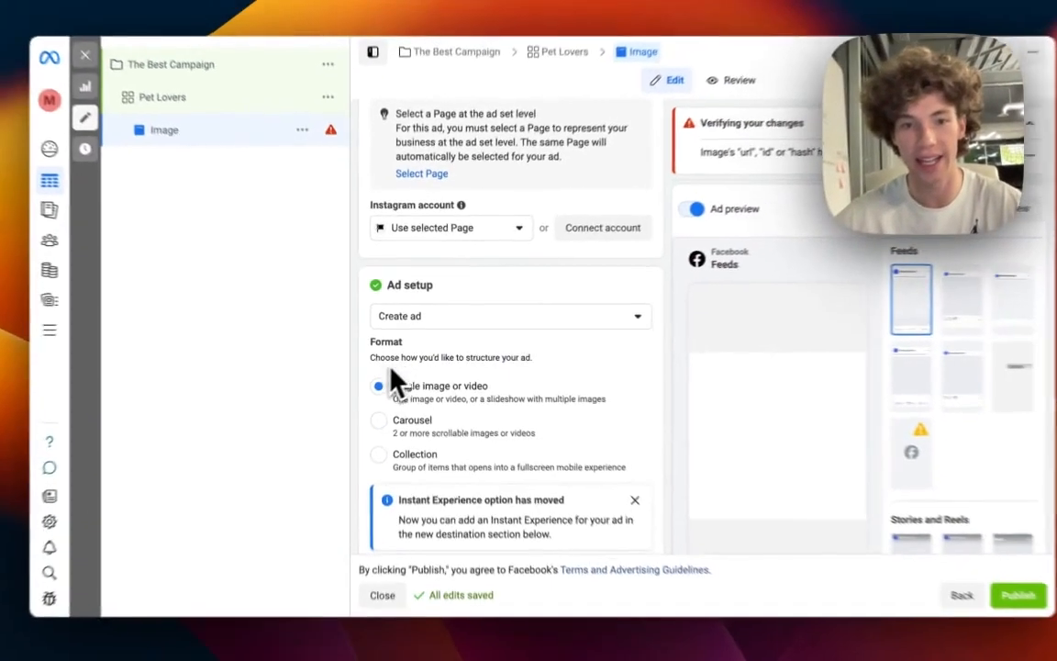
pyautogui.scroll(-1, 362, 335)
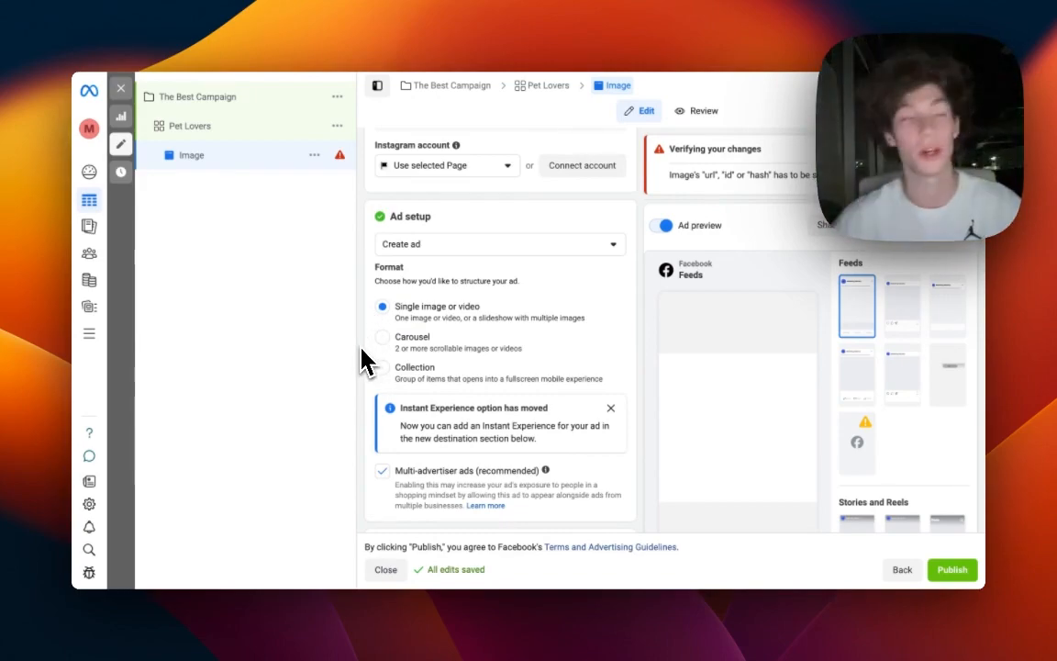
pyautogui.scroll(-1, 364, 292)
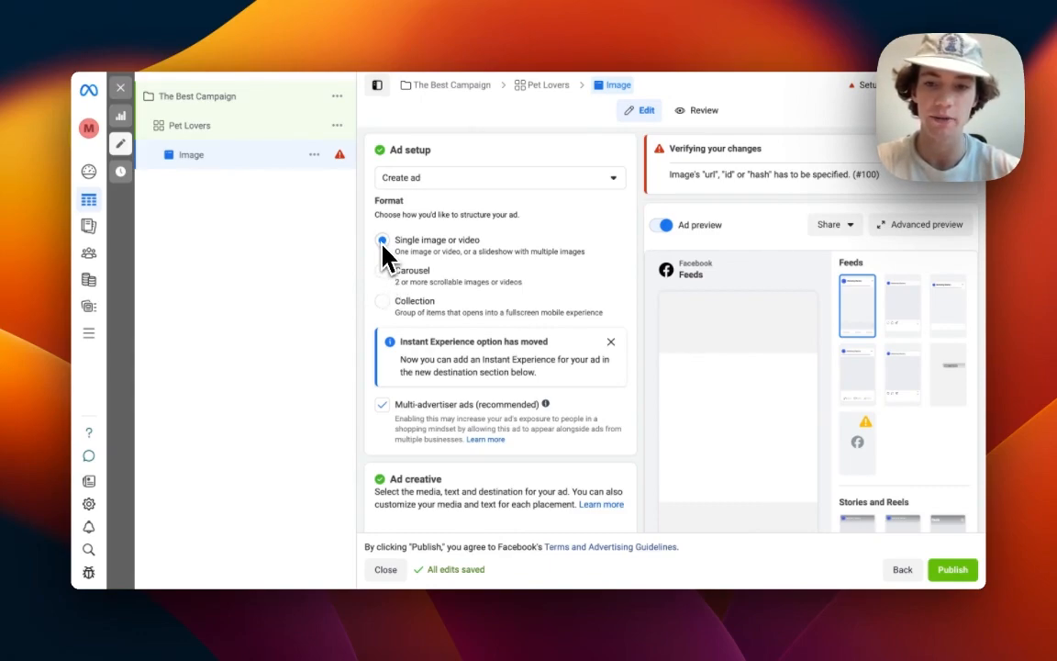
pyautogui.scroll(-5, 386, 248)
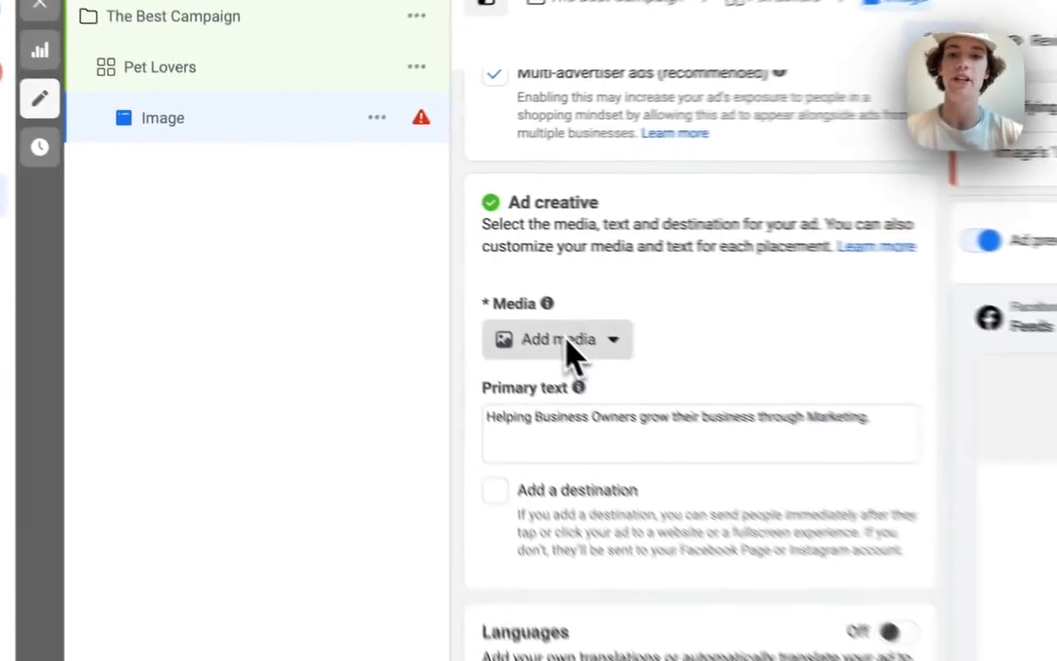
# Add the existing pet image as the ad's media from the account images, keeping the original placement crops.
pyautogui.click(423, 283)
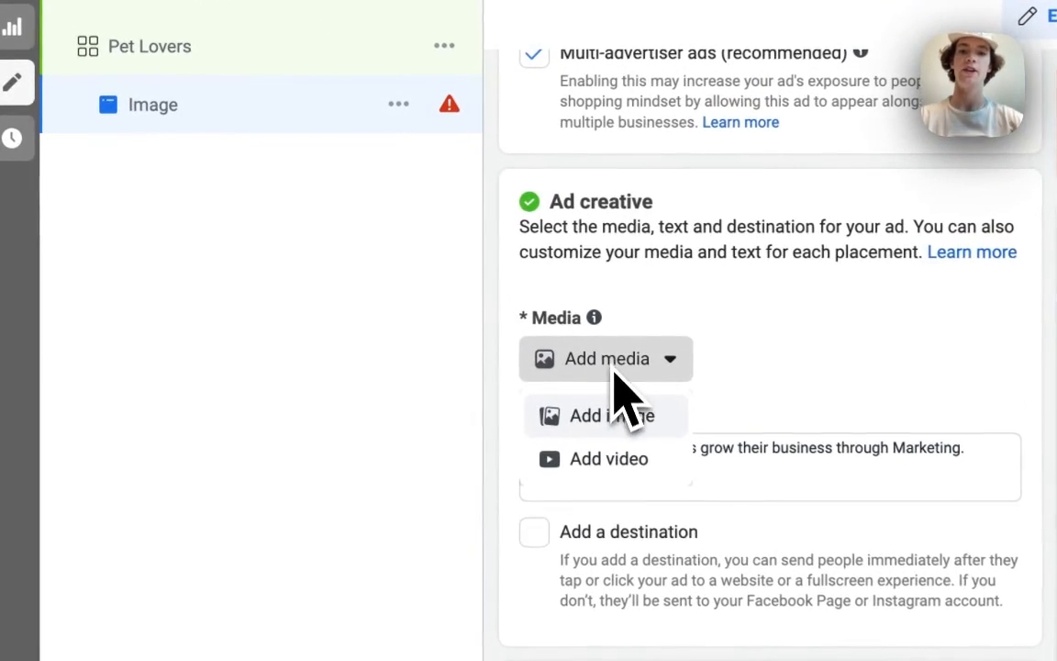
pyautogui.click(679, 423)
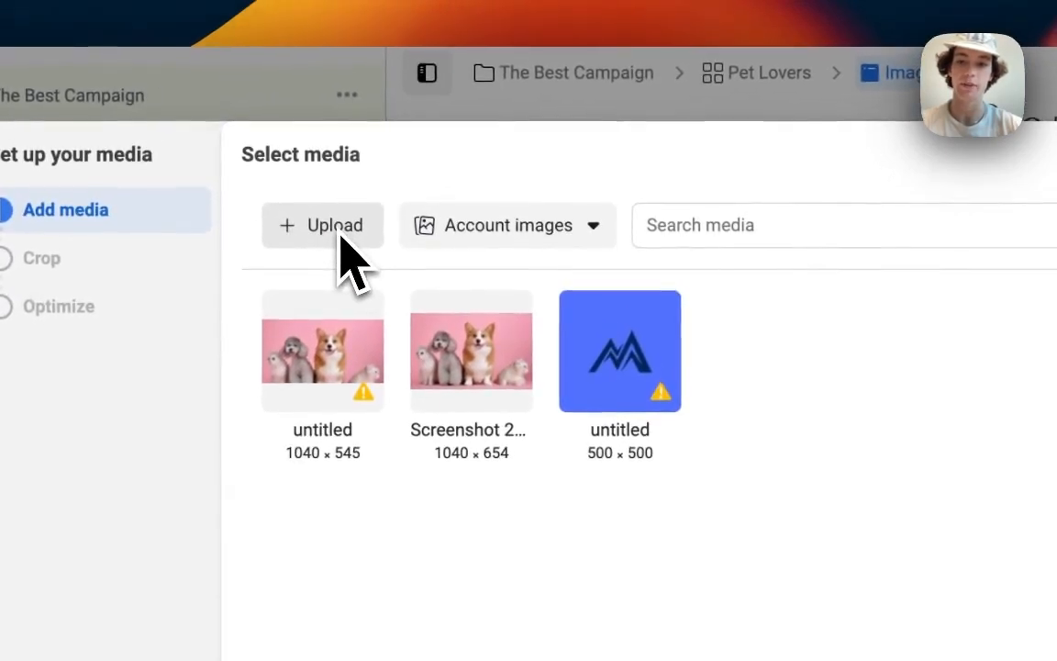
pyautogui.click(367, 371)
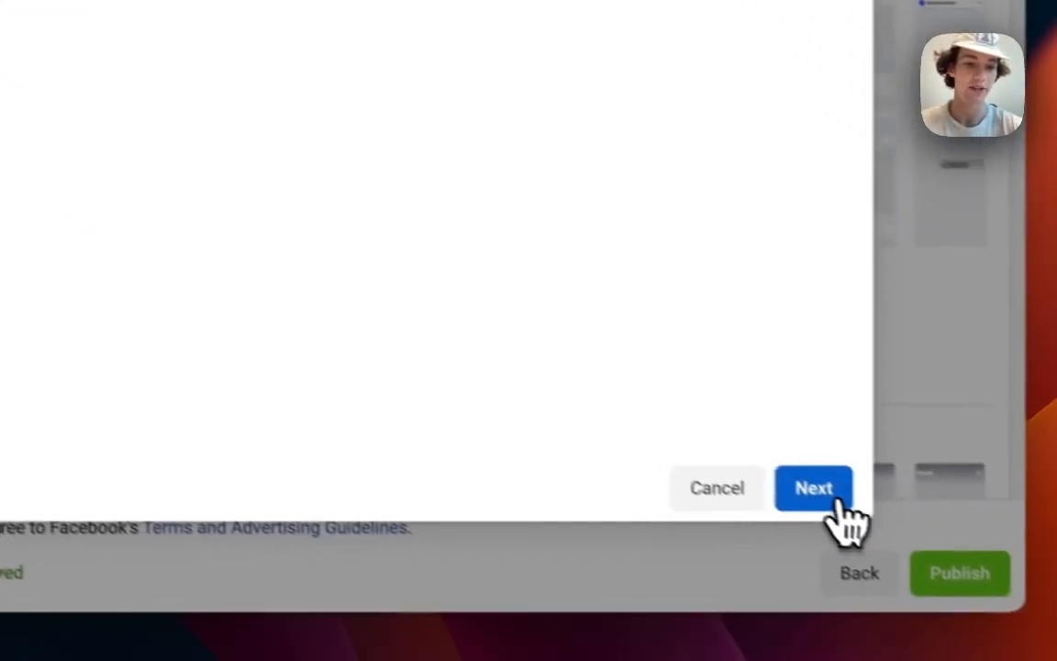
pyautogui.click(830, 500)
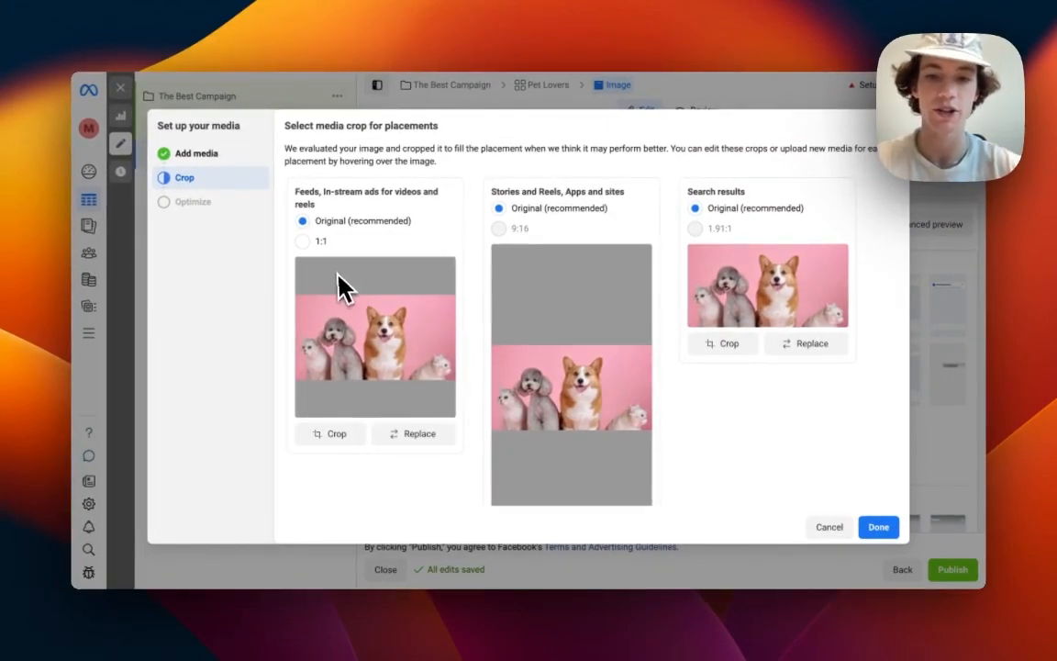
pyautogui.click(877, 530)
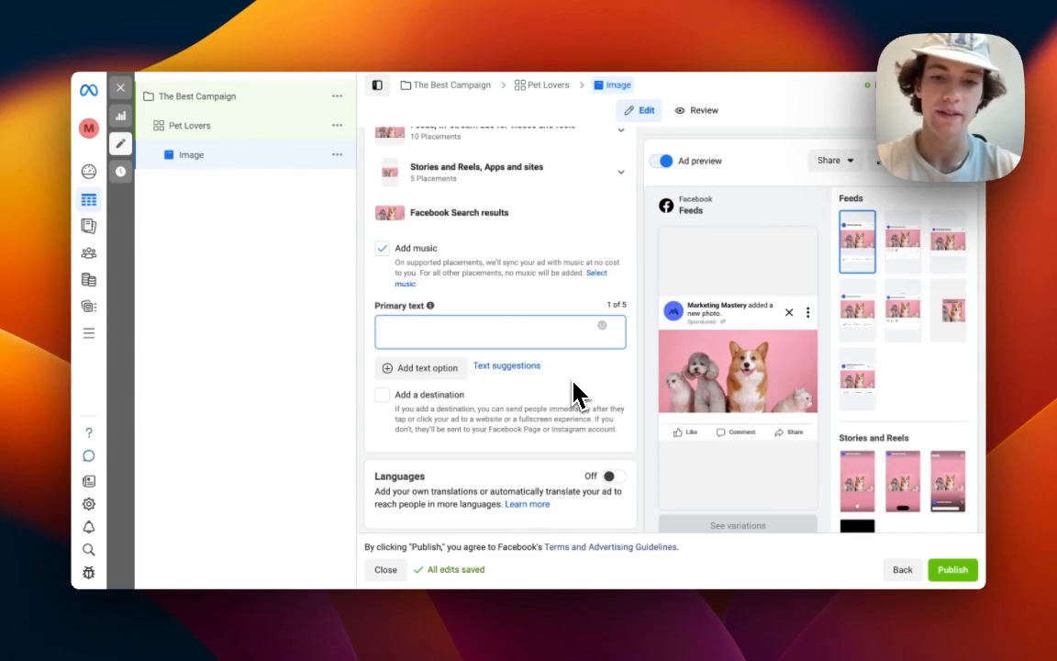
# Set the ad's primary text to "1. Problem 2. Solution 3. Call to Action".
pyautogui.write('1.')
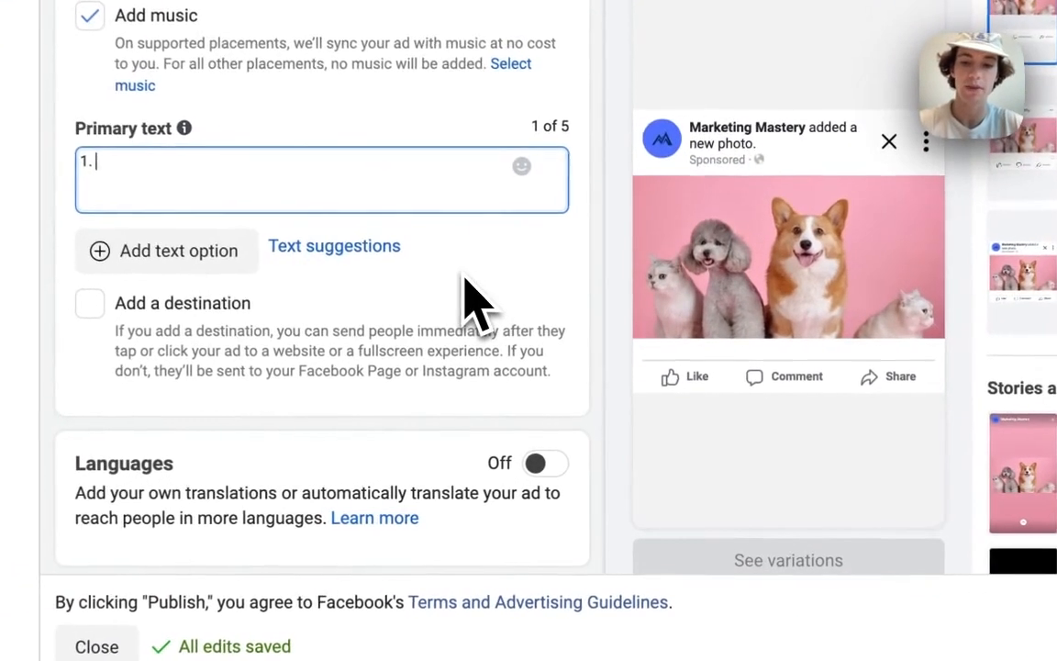
pyautogui.write(' Problem 2.')
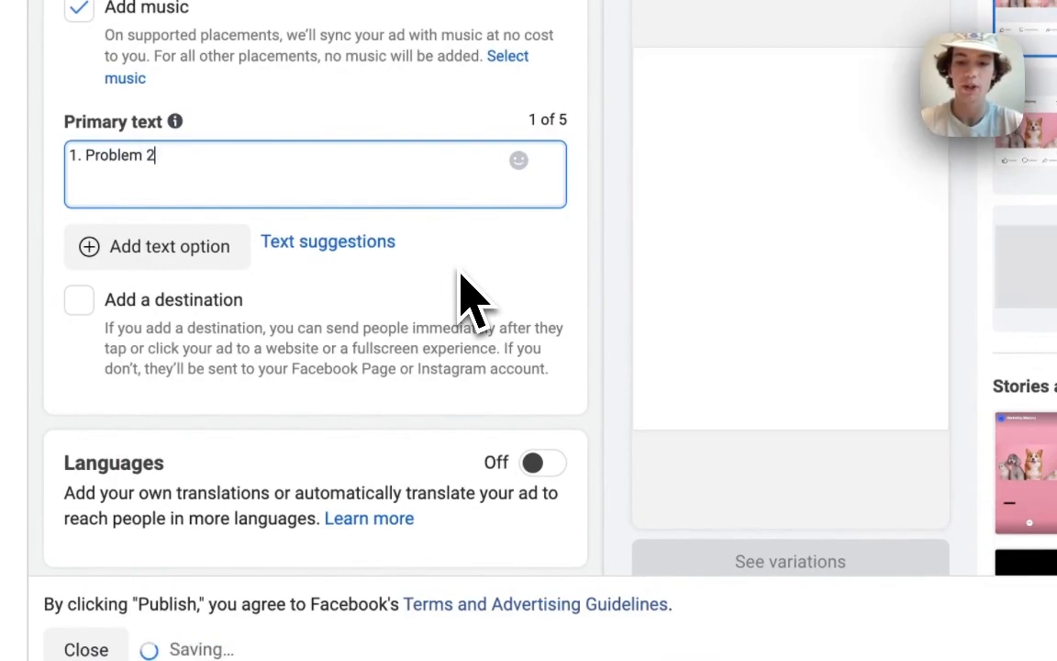
pyautogui.write('on 3.')
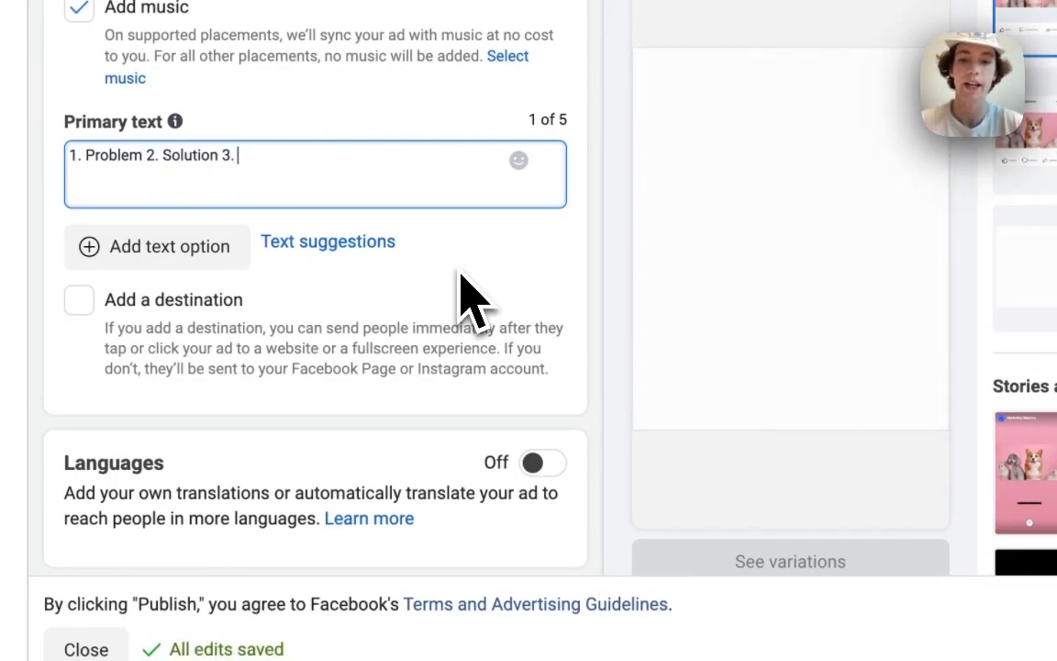
pyautogui.write(' Call to Action')
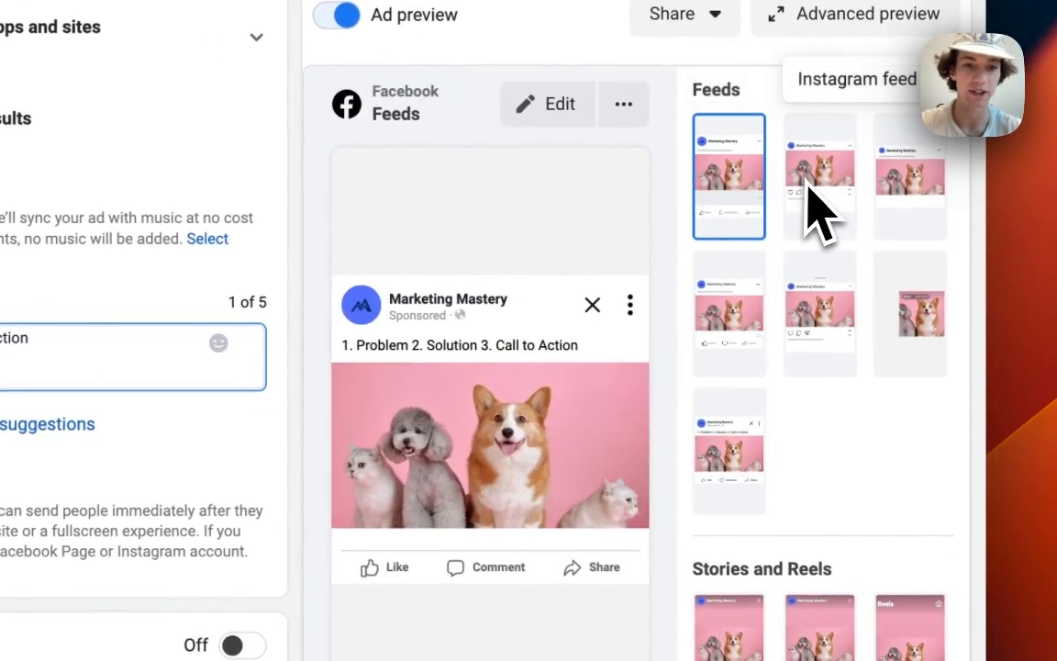
# Preview the ad across the Facebook and Instagram feed placements.
pyautogui.click(819, 197)
pyautogui.click(734, 633)
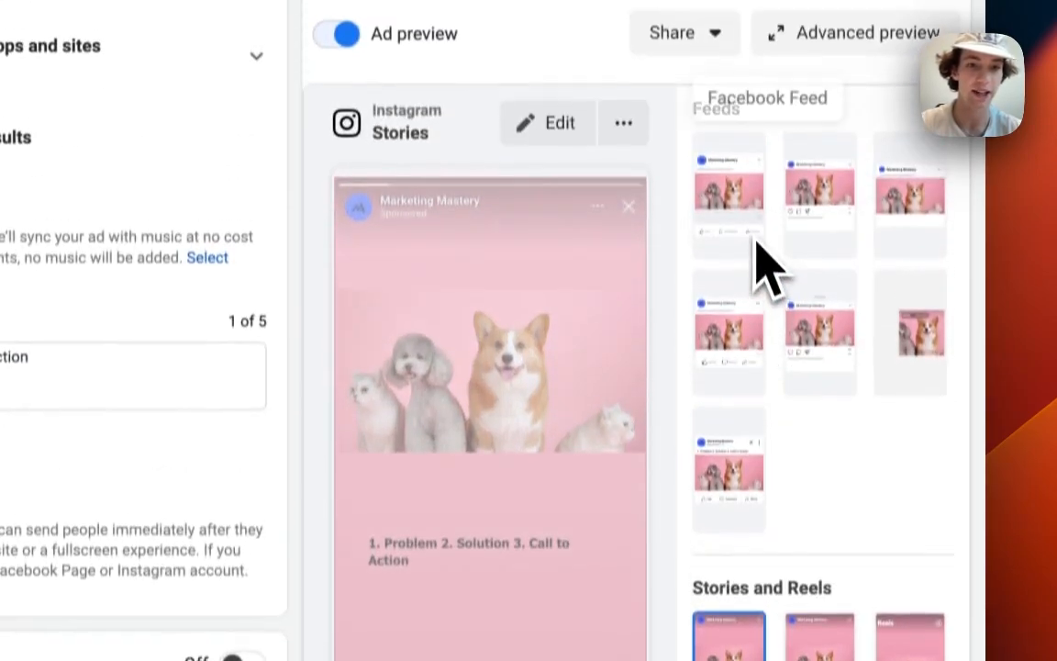
pyautogui.click(749, 206)
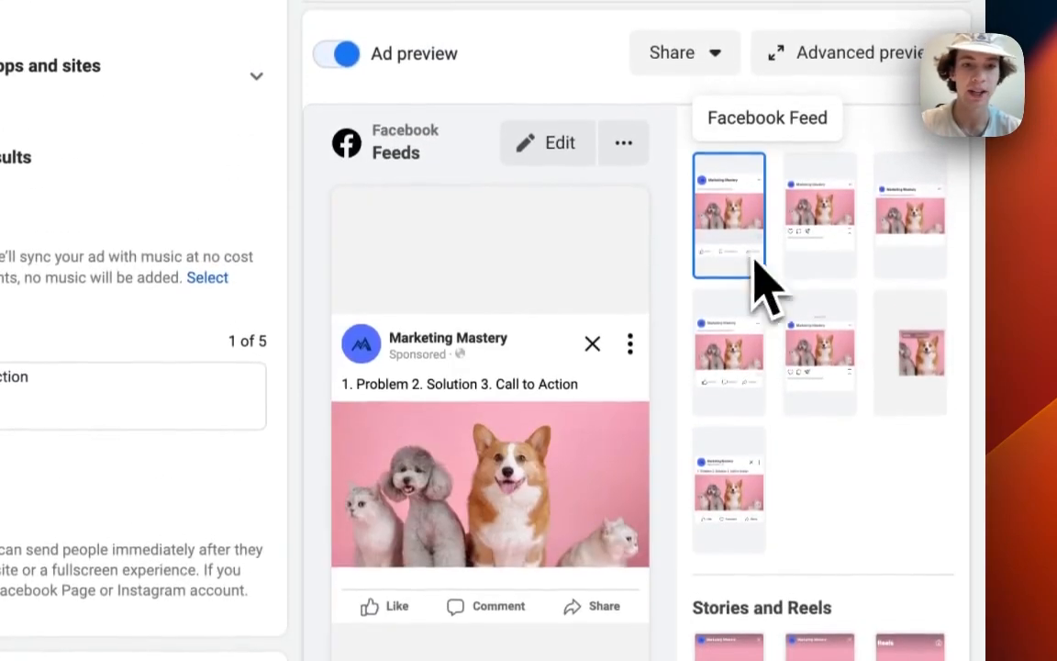
pyautogui.scroll(-5, 508, 460)
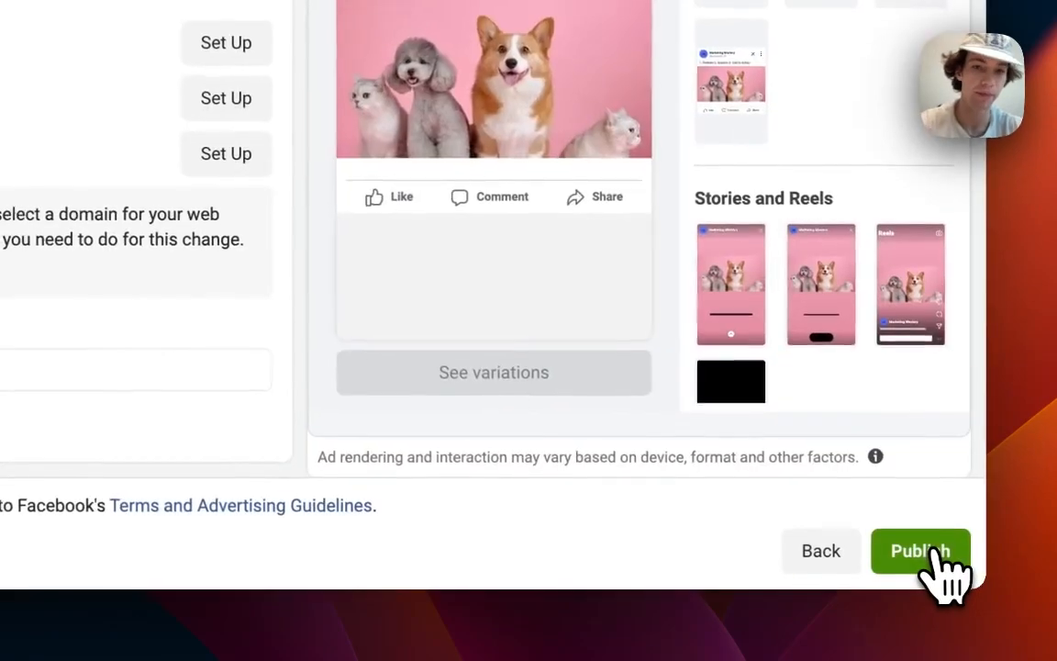
# Publish the campaign, ad set and ad, then return to the campaigns overview.
pyautogui.click(954, 570)
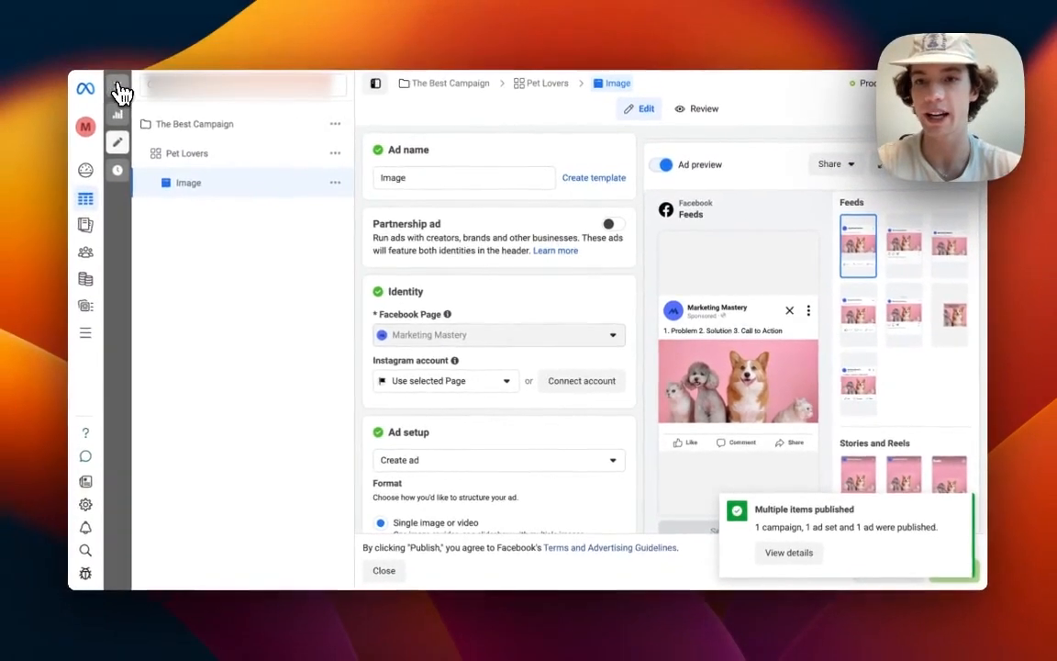
pyautogui.click(122, 90)
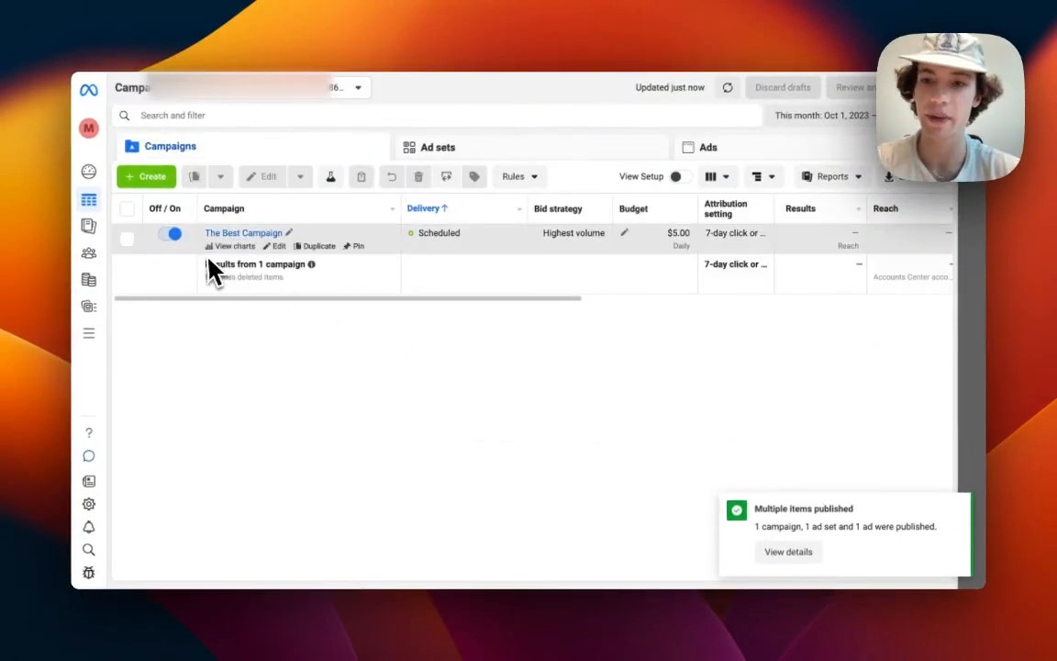